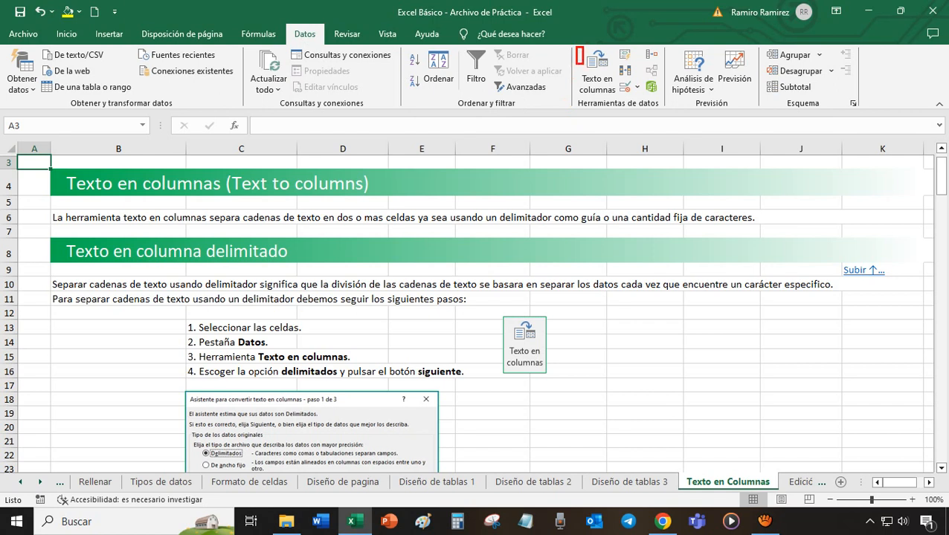
# - Examine the Práctica instructions, the vehicle entry table and the empty Nombre, Apellido 1 and Apellido 2 columns on the Texto en Columnas sheet
pyautogui.moveTo(595, 107); pyautogui.dragTo(595, 296)
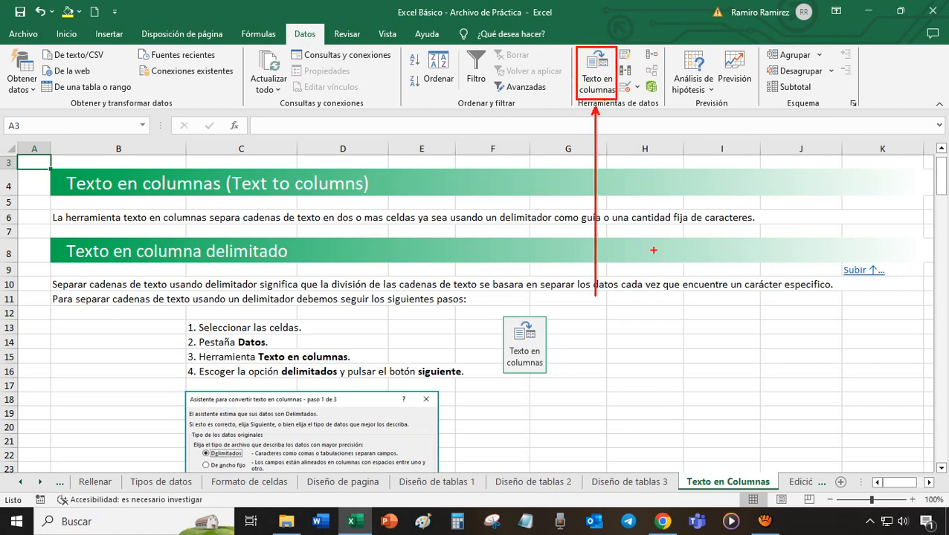
pyautogui.click(197, 203)
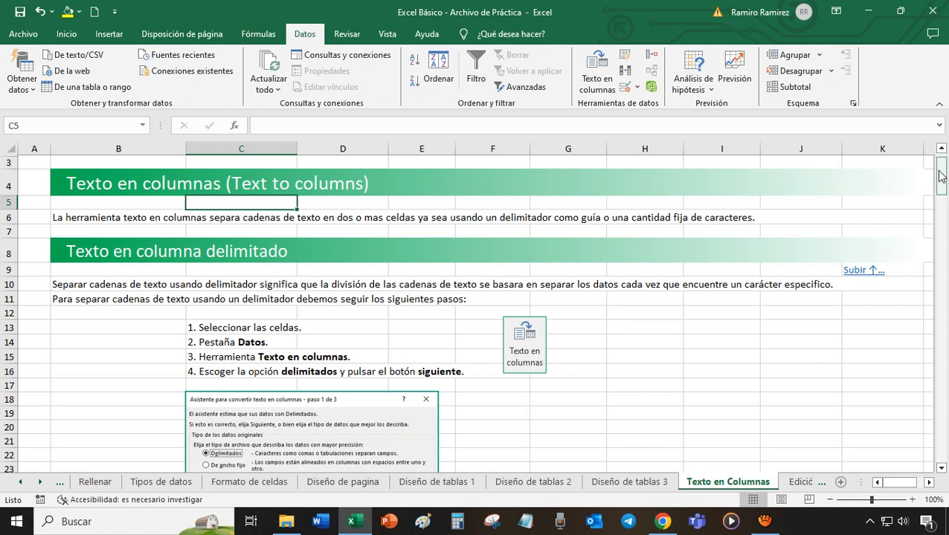
pyautogui.moveTo(942, 174); pyautogui.dragTo(943, 421)
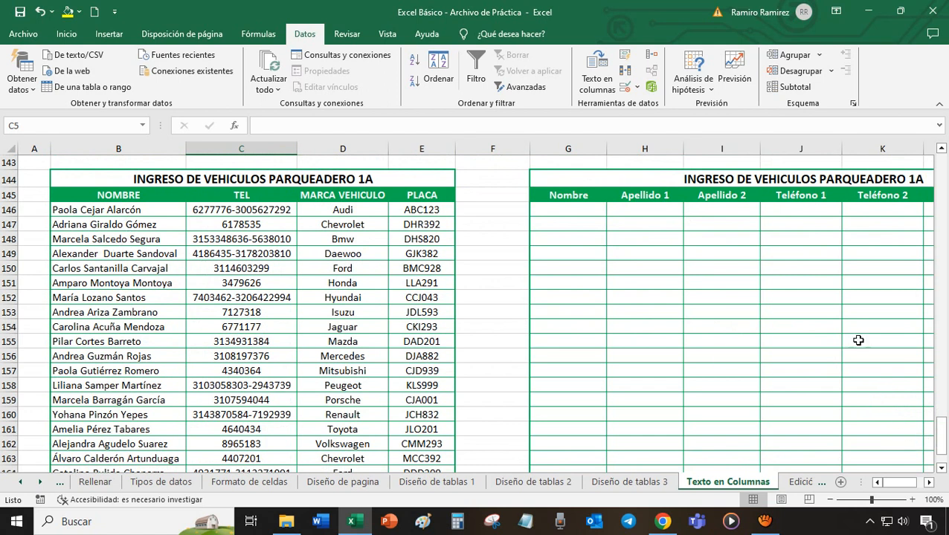
pyautogui.moveTo(938, 440); pyautogui.dragTo(940, 434)
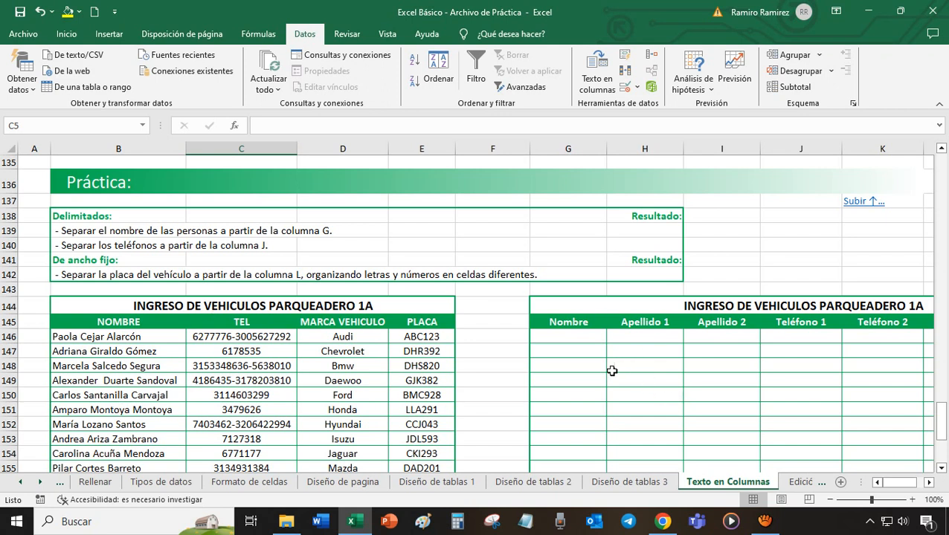
pyautogui.moveTo(580, 337); pyautogui.dragTo(580, 424)
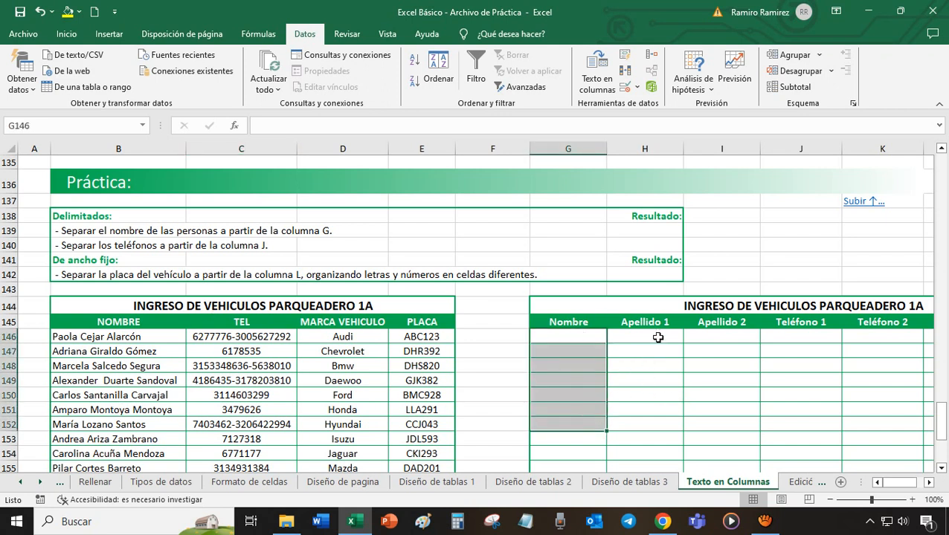
pyautogui.moveTo(657, 335); pyautogui.dragTo(668, 418)
pyautogui.moveTo(736, 337); pyautogui.dragTo(736, 418)
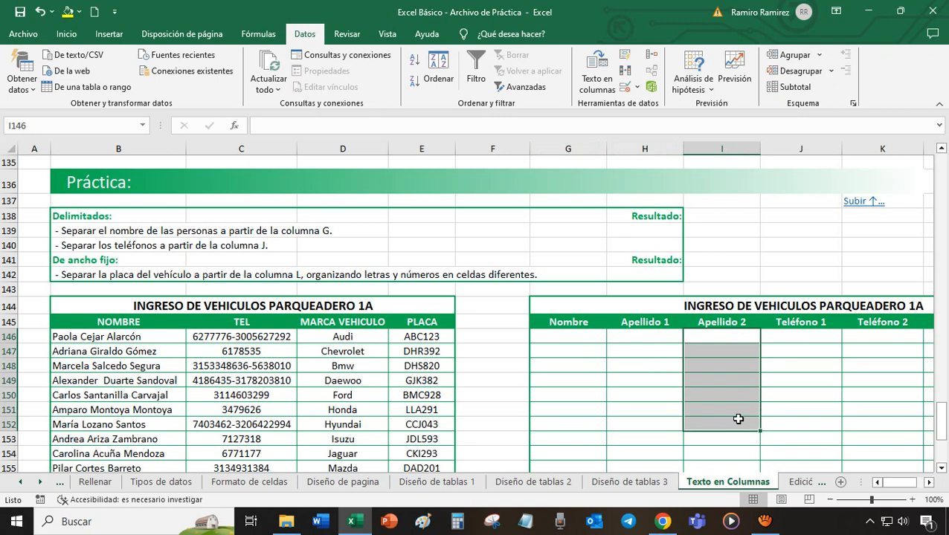
pyautogui.click(562, 334)
pyautogui.click(635, 336)
pyautogui.click(719, 335)
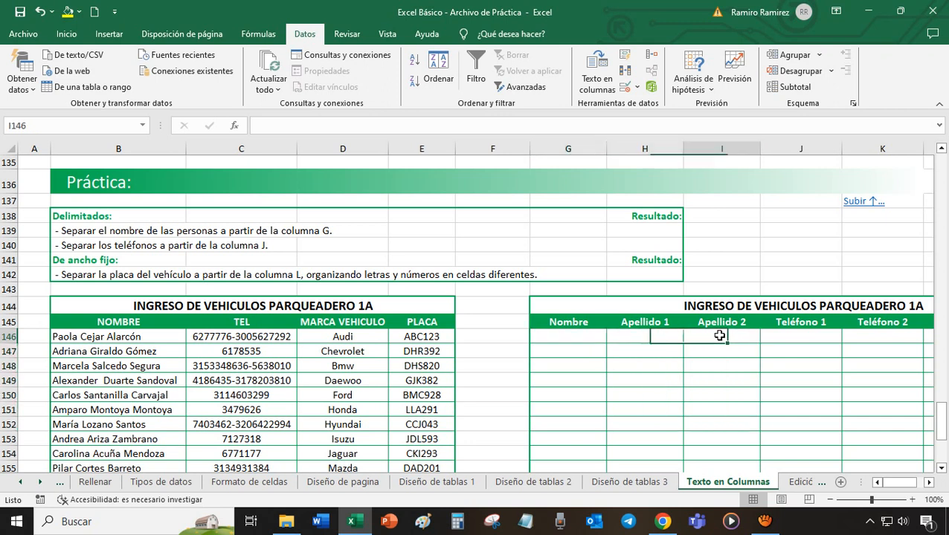
pyautogui.moveTo(943, 415); pyautogui.dragTo(945, 433)
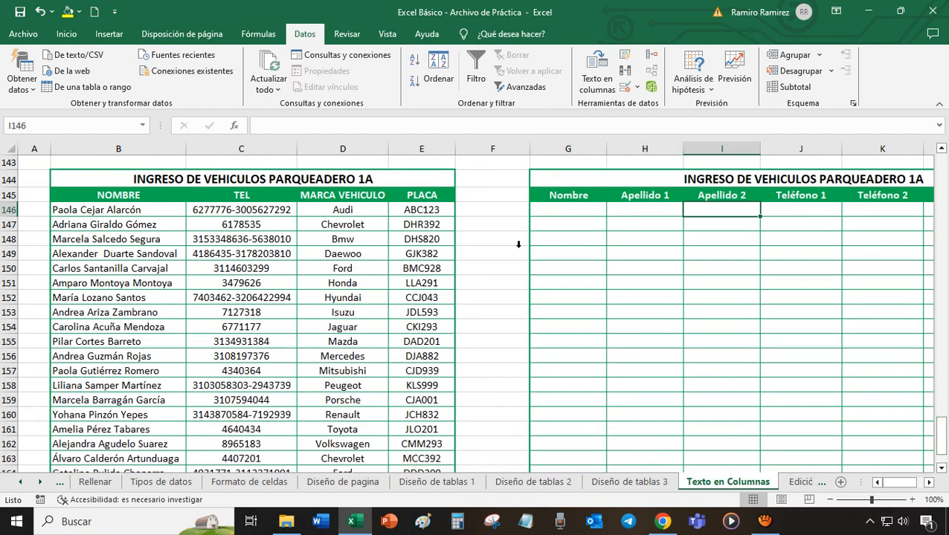
# - Run Text to Columns on all the names in the NOMBRE column from B146 down, as delimited data with only Espacio as separator
pyautogui.moveTo(129, 210); pyautogui.dragTo(148, 435)
pyautogui.moveTo(943, 431); pyautogui.dragTo(944, 420)
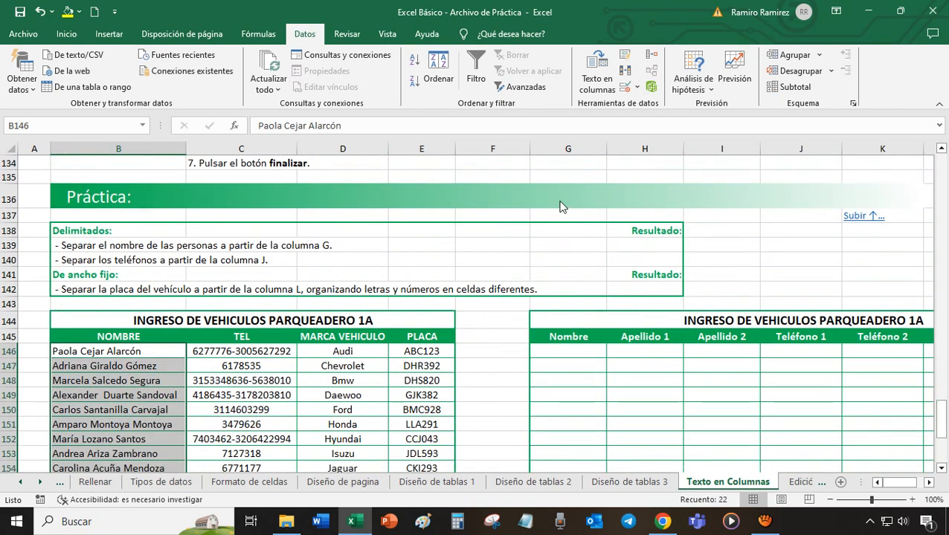
pyautogui.click(604, 71)
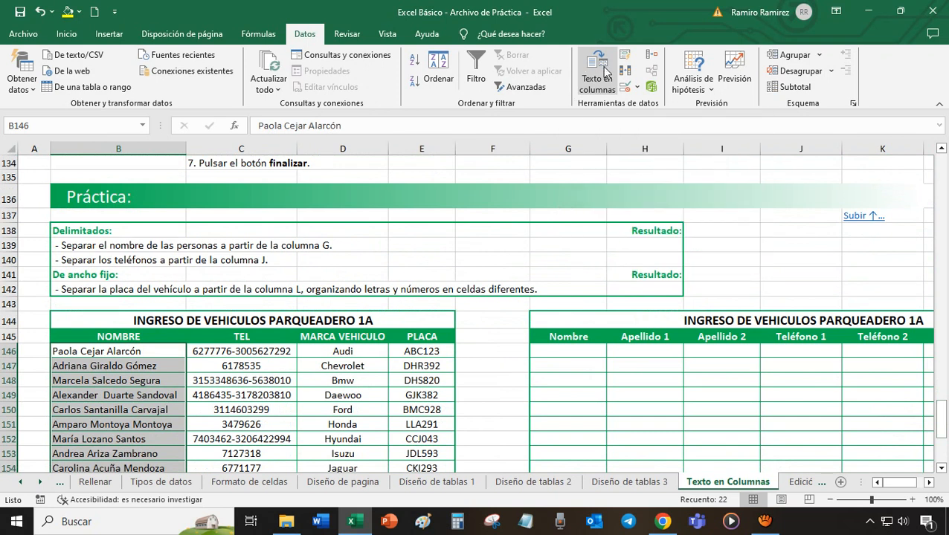
pyautogui.moveTo(563, 142); pyautogui.dragTo(574, 140)
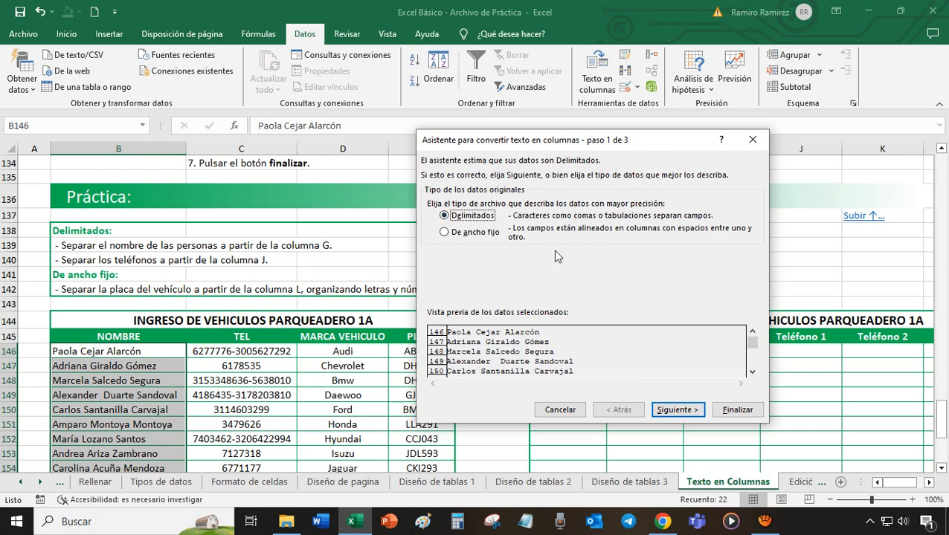
pyautogui.click(688, 415)
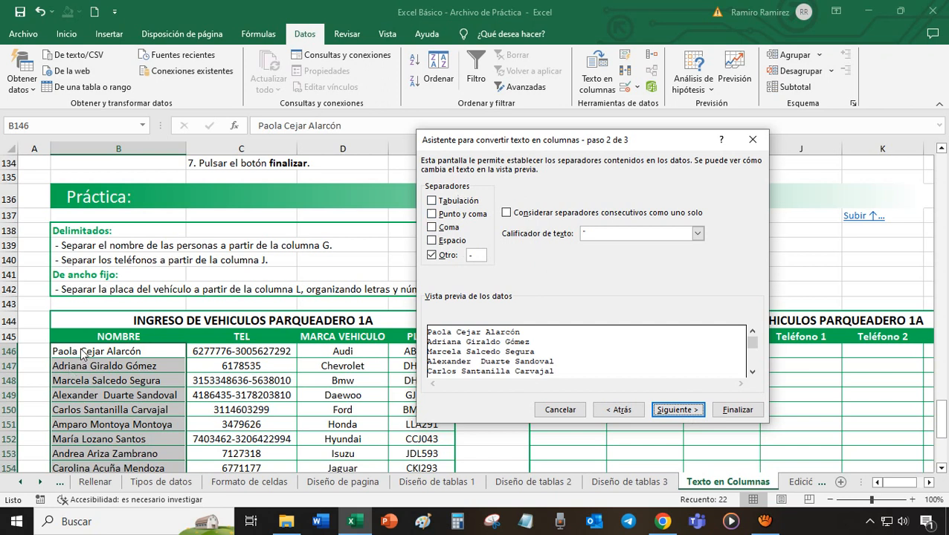
pyautogui.click(437, 243)
pyautogui.click(437, 255)
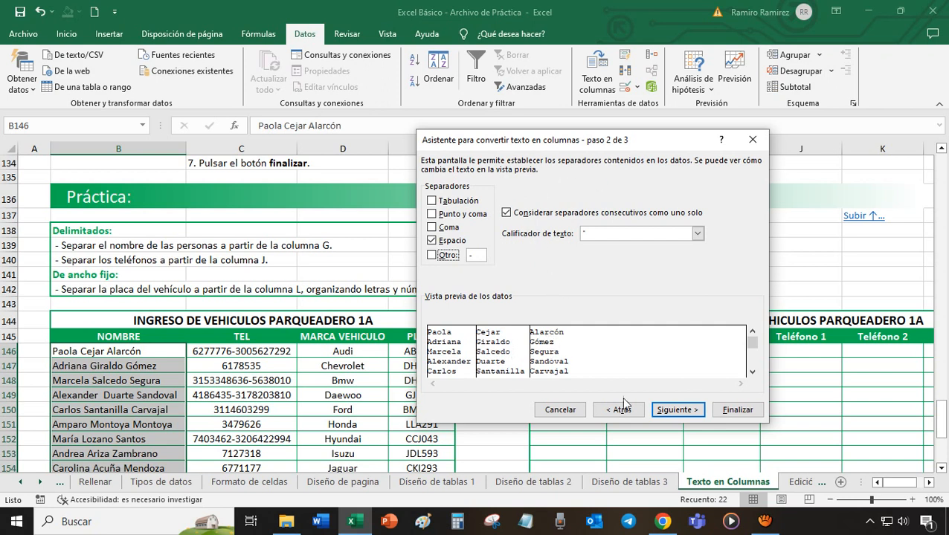
pyautogui.click(677, 411)
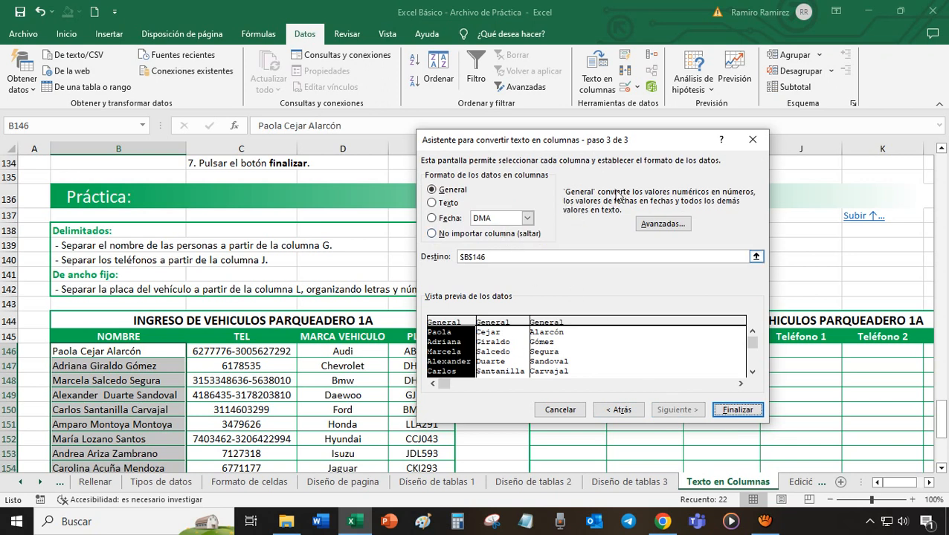
# - Set the destination of the split names to $G$146 and finish the conversion, accepting the replacement of existing data
pyautogui.moveTo(623, 141); pyautogui.dragTo(245, 96)
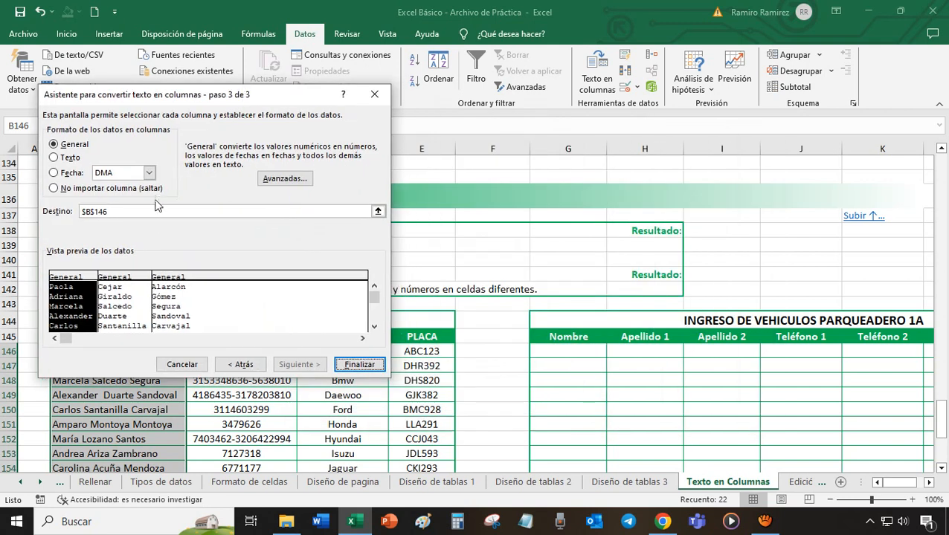
pyautogui.click(128, 208)
pyautogui.press('BackSpace')
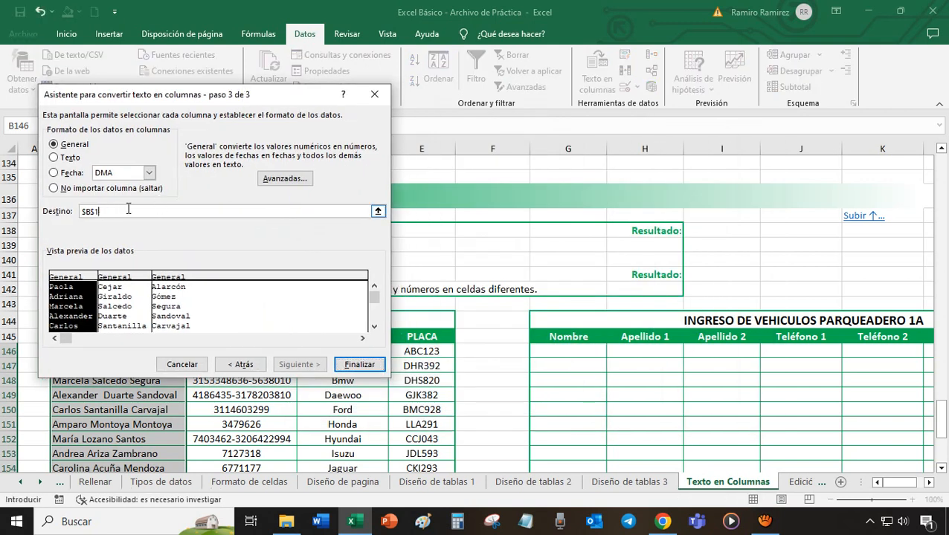
pyautogui.click(589, 352)
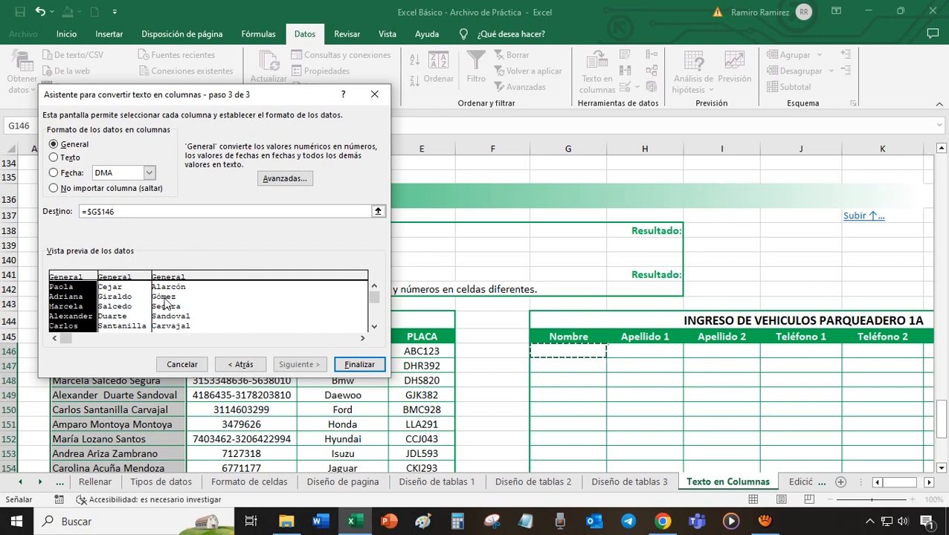
pyautogui.click(359, 364)
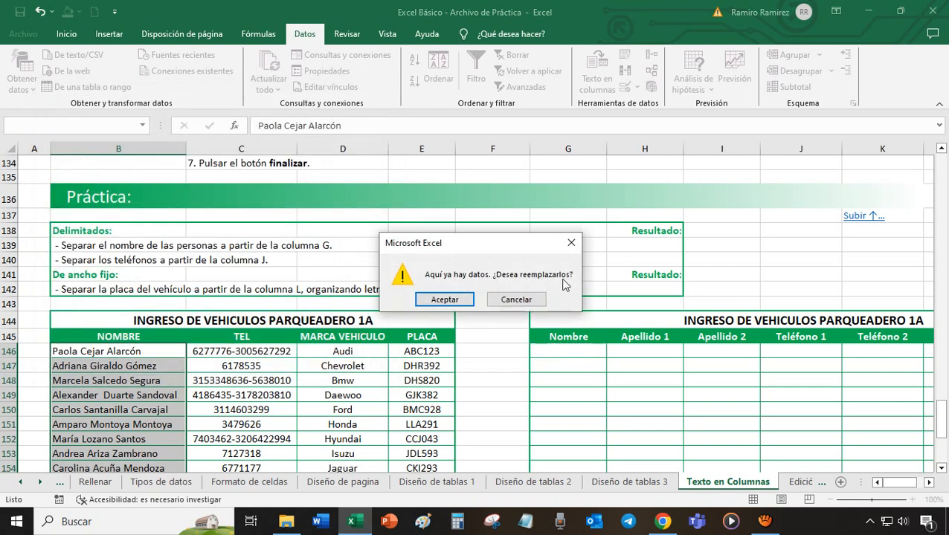
pyautogui.click(444, 301)
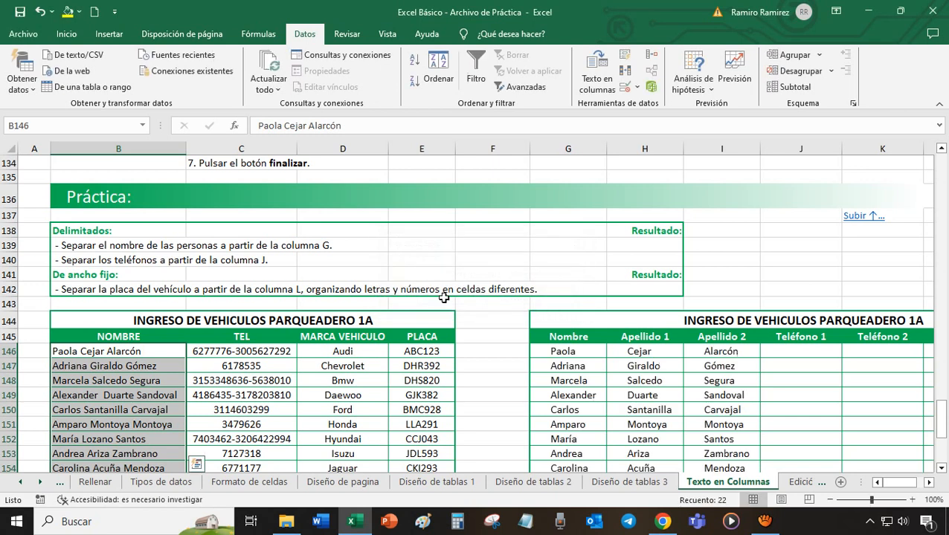
# - Examine the phone numbers in the TEL column and the empty Teléfono 1 and Teléfono 2 columns
pyautogui.click(754, 377)
pyautogui.moveTo(946, 422)
pyautogui.mouseDown()
pyautogui.moveTo(945, 445)
pyautogui.moveTo(945, 417)
pyautogui.mouseUp()
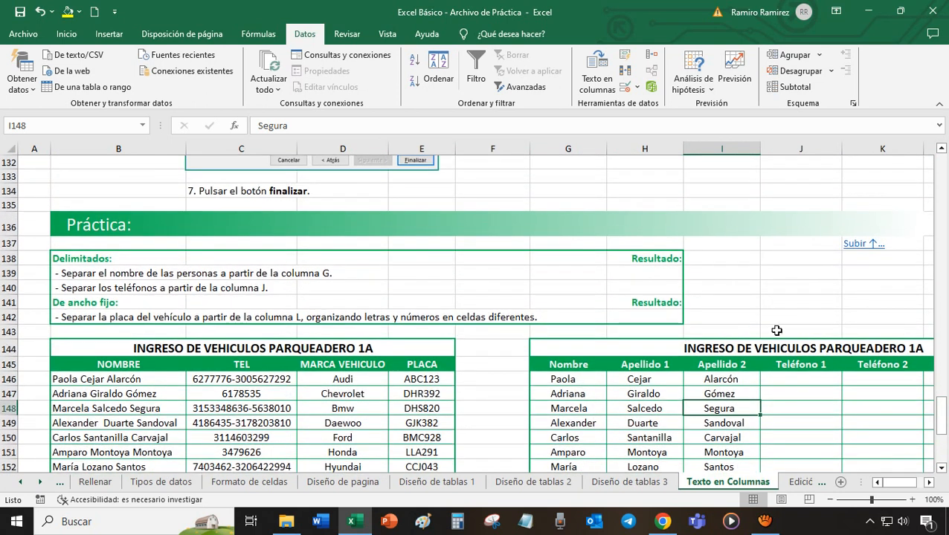
pyautogui.click(282, 381)
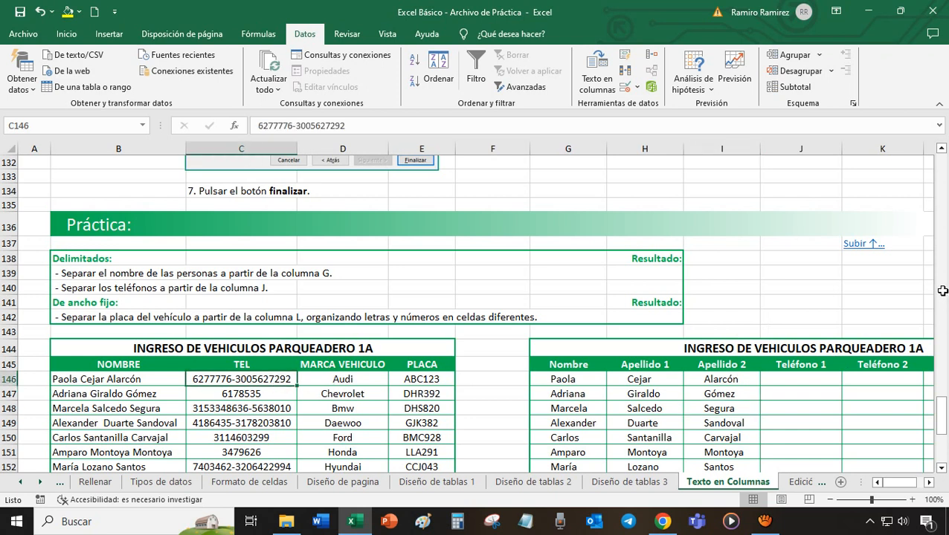
pyautogui.moveTo(943, 414); pyautogui.dragTo(944, 433)
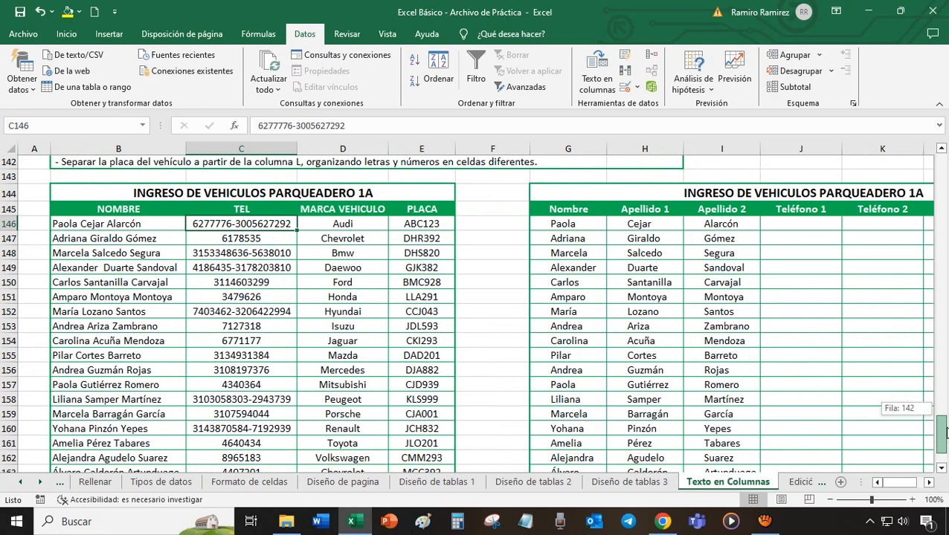
pyautogui.moveTo(946, 431); pyautogui.dragTo(943, 421)
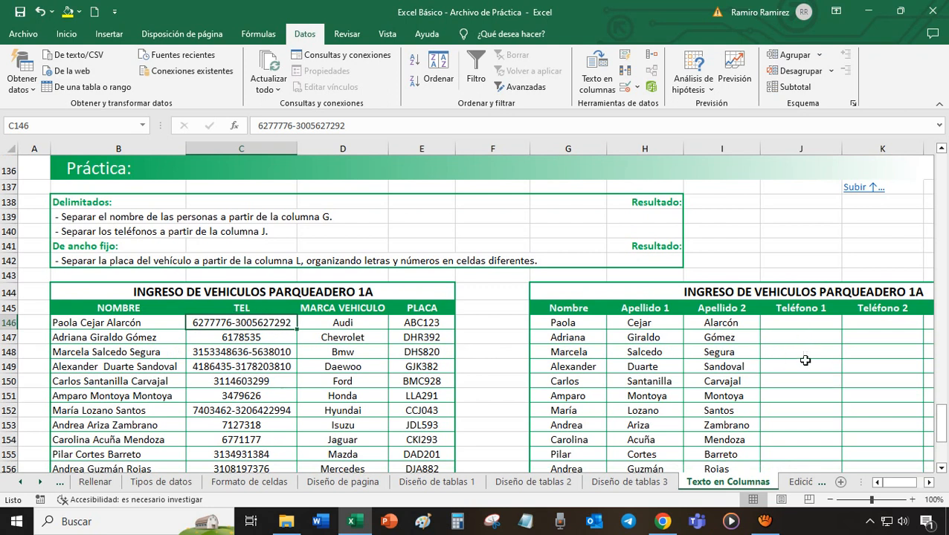
pyautogui.click(823, 324)
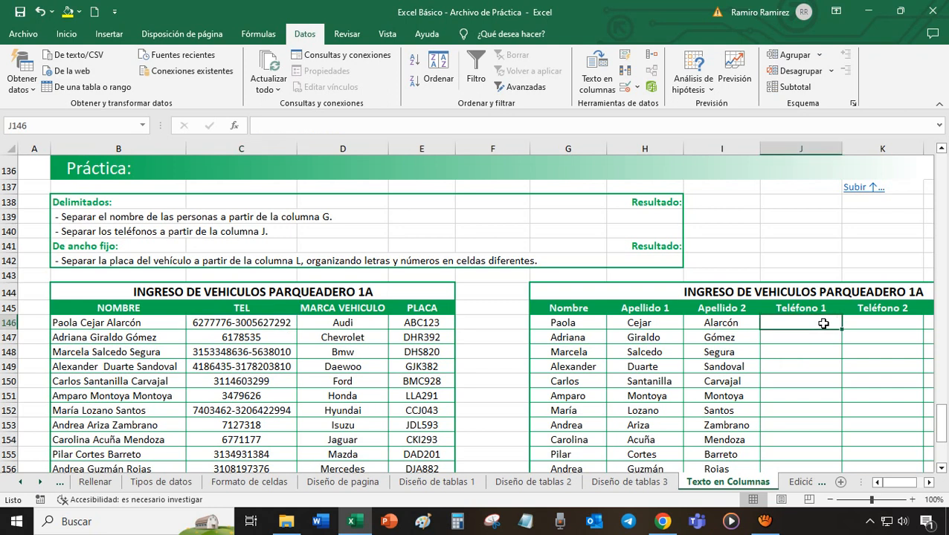
pyautogui.click(906, 323)
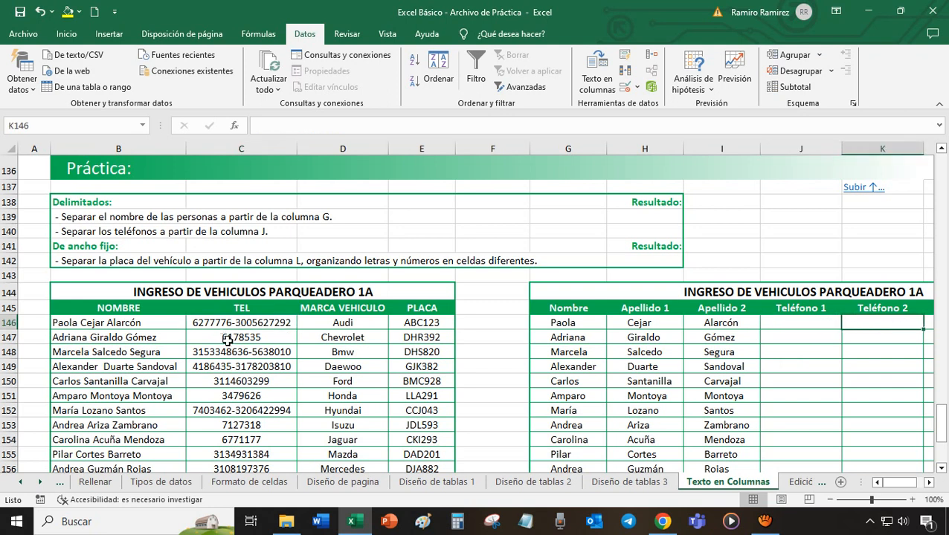
pyautogui.click(789, 328)
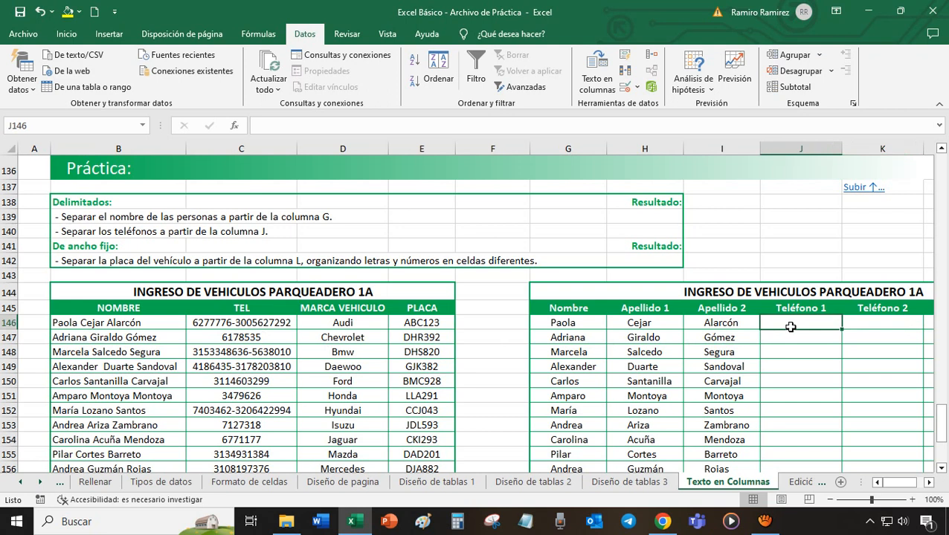
pyautogui.moveTo(251, 321); pyautogui.dragTo(305, 435)
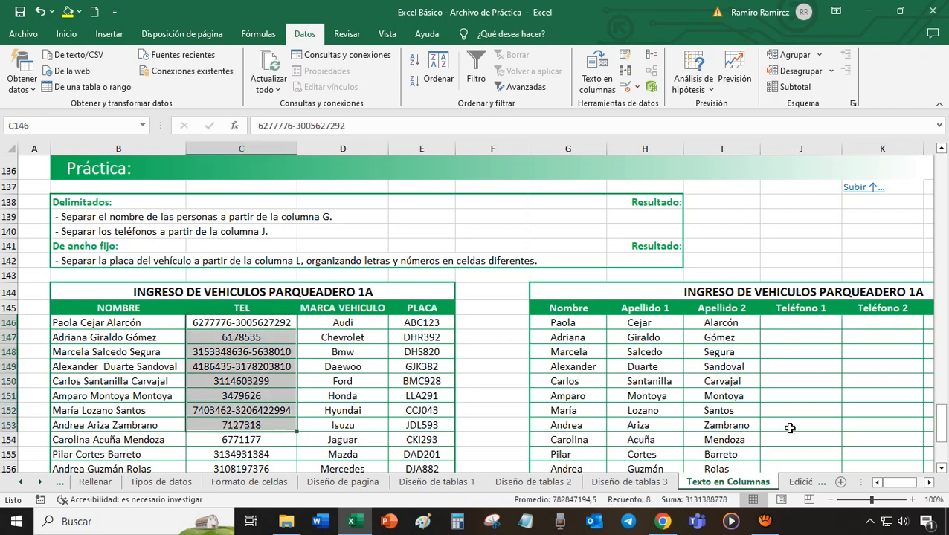
pyautogui.click(340, 326)
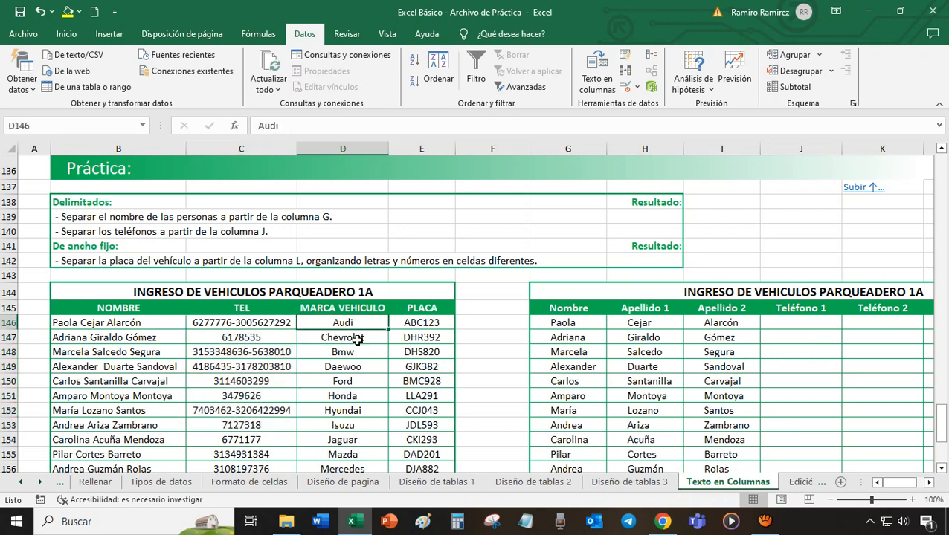
# - Run Text to Columns on all the TEL cells from C146 down, as delimited data with only the custom separator "-"
pyautogui.moveTo(259, 322); pyautogui.dragTo(265, 429)
pyautogui.moveTo(941, 451); pyautogui.dragTo(943, 428)
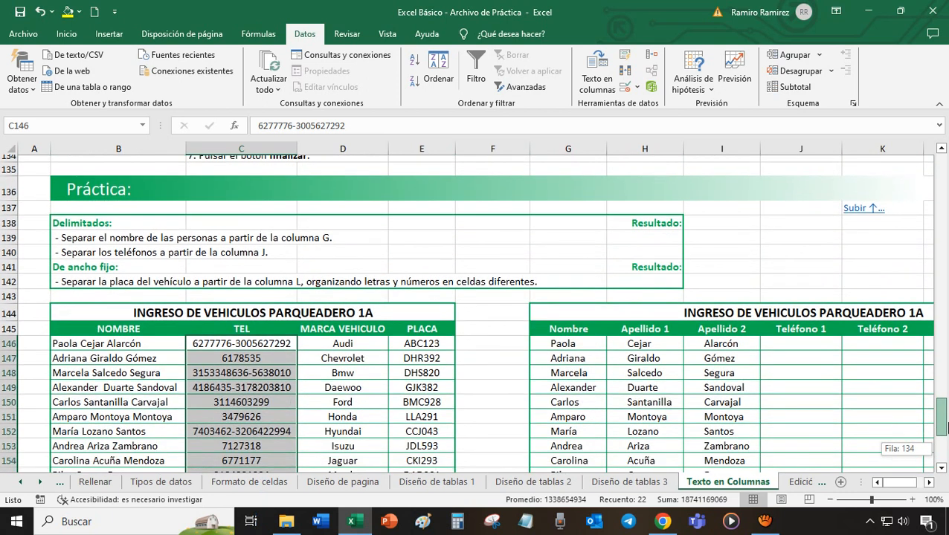
pyautogui.click(596, 82)
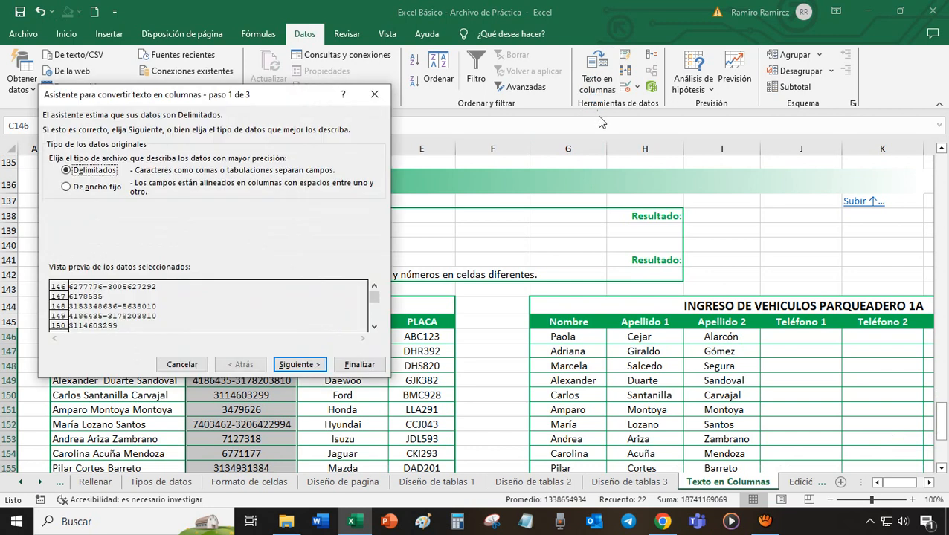
pyautogui.moveTo(268, 109); pyautogui.dragTo(636, 155)
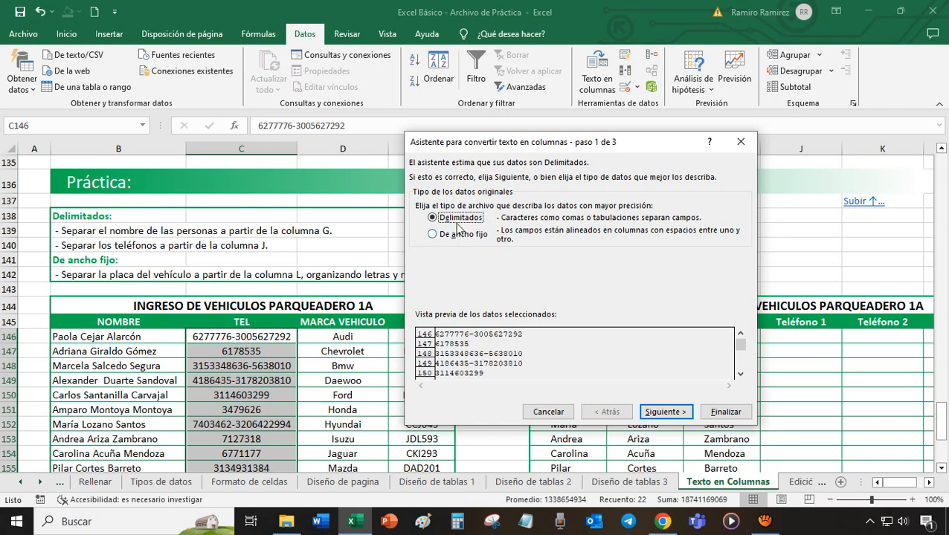
pyautogui.click(667, 413)
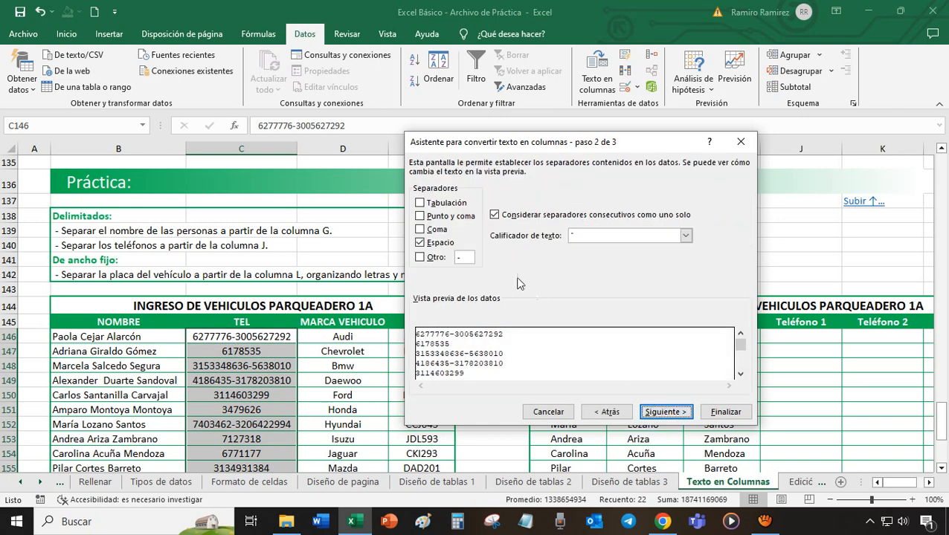
pyautogui.click(424, 243)
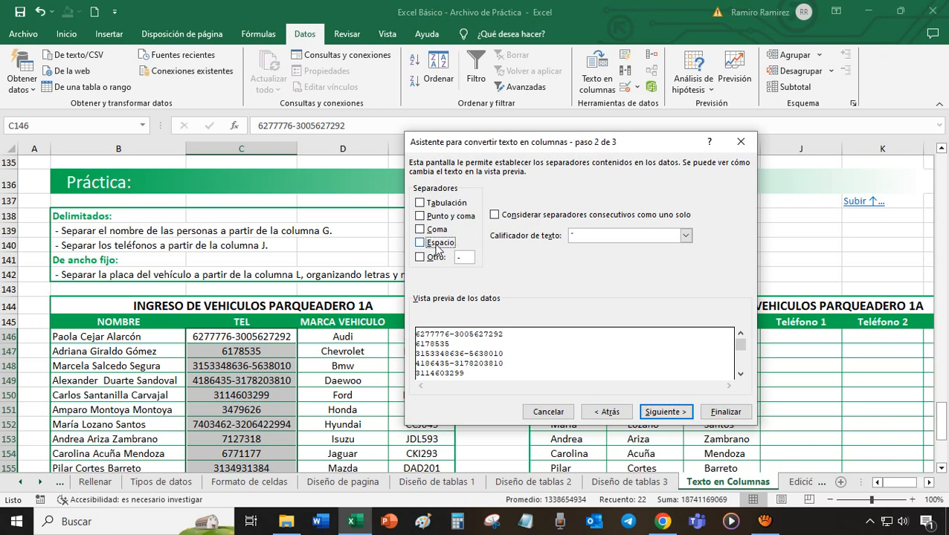
pyautogui.click(422, 257)
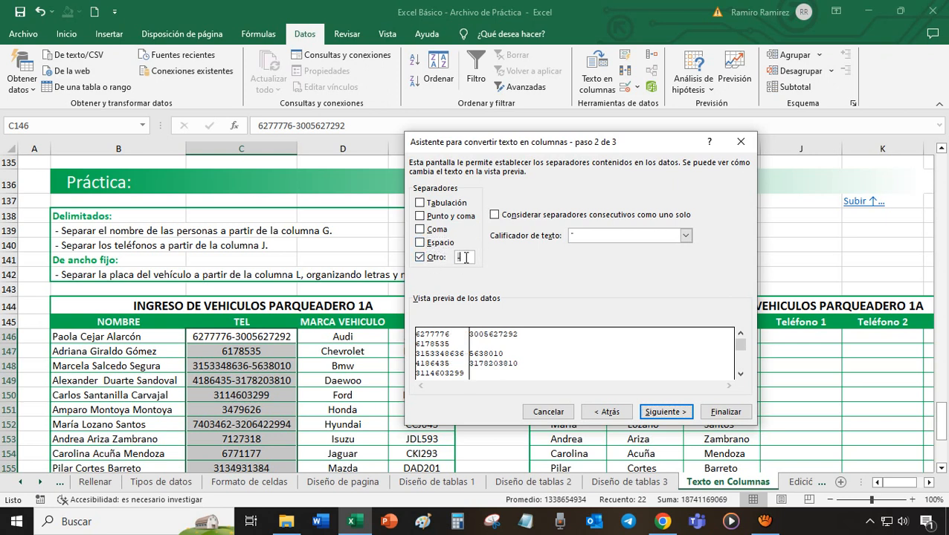
pyautogui.press('BackSpace')
pyautogui.write('-')
pyautogui.click(667, 413)
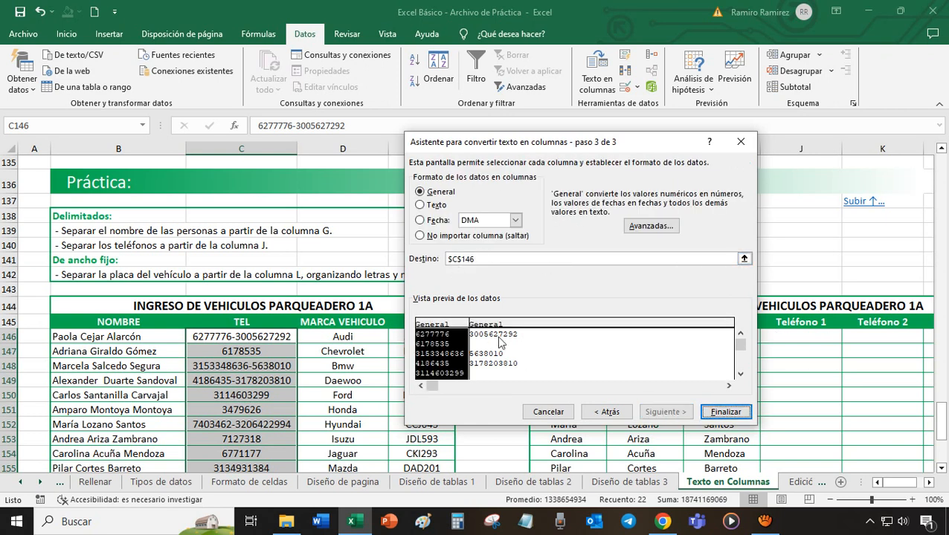
# - Set the destination of the split phone numbers to $J$146 and finish the conversion, accepting the replacement of existing data
pyautogui.moveTo(606, 143); pyautogui.dragTo(296, 128)
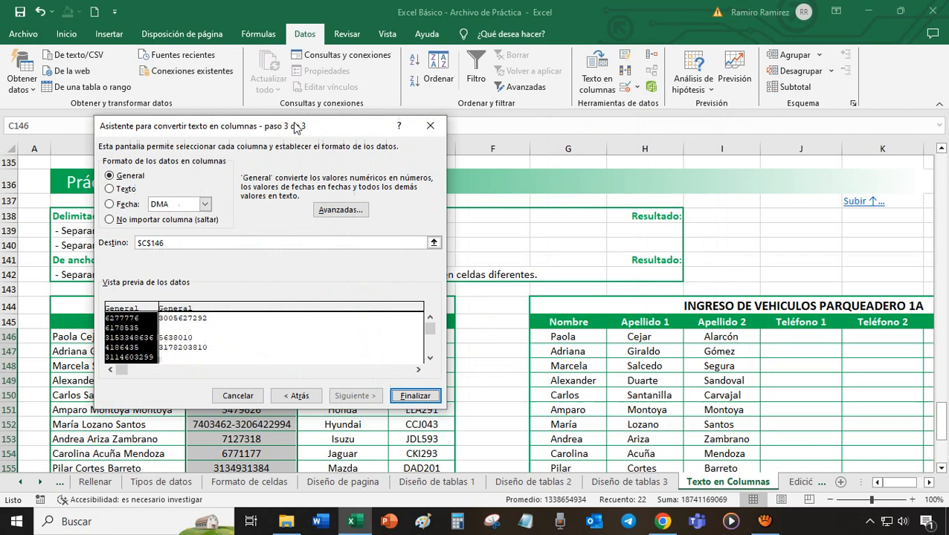
pyautogui.click(179, 244)
pyautogui.press('BackSpace')
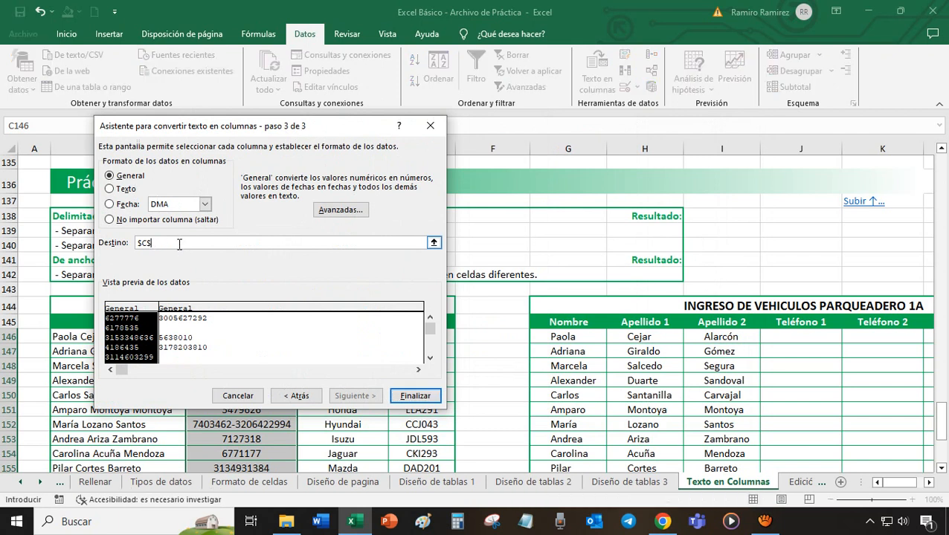
pyautogui.click(798, 335)
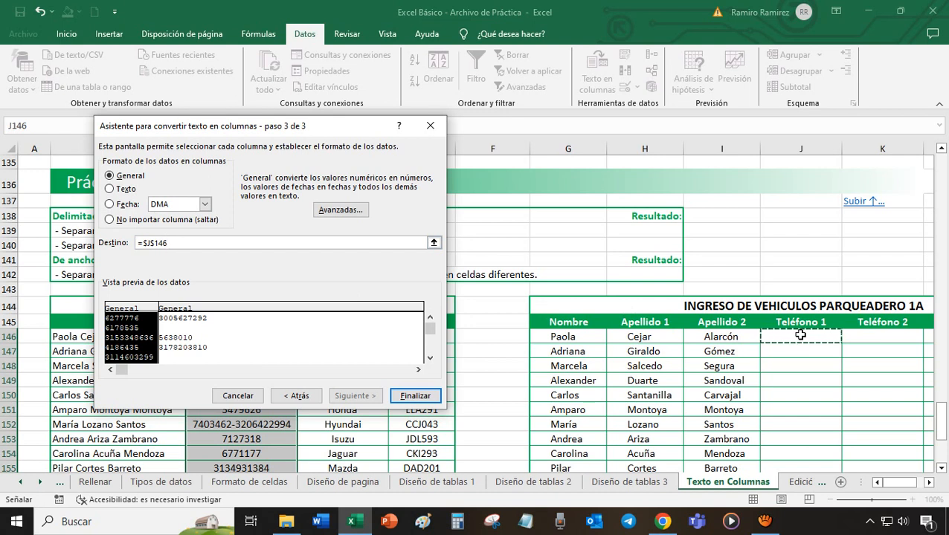
pyautogui.click(429, 395)
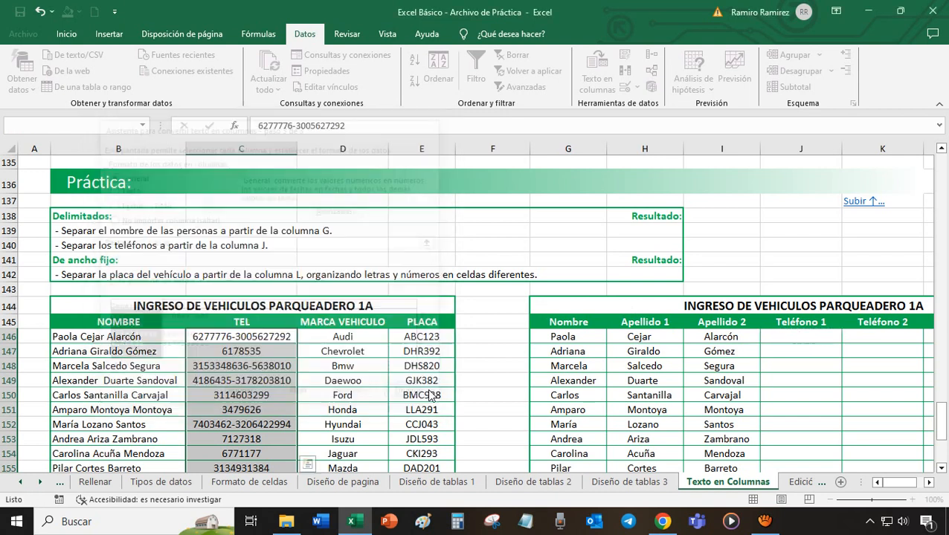
pyautogui.click(444, 300)
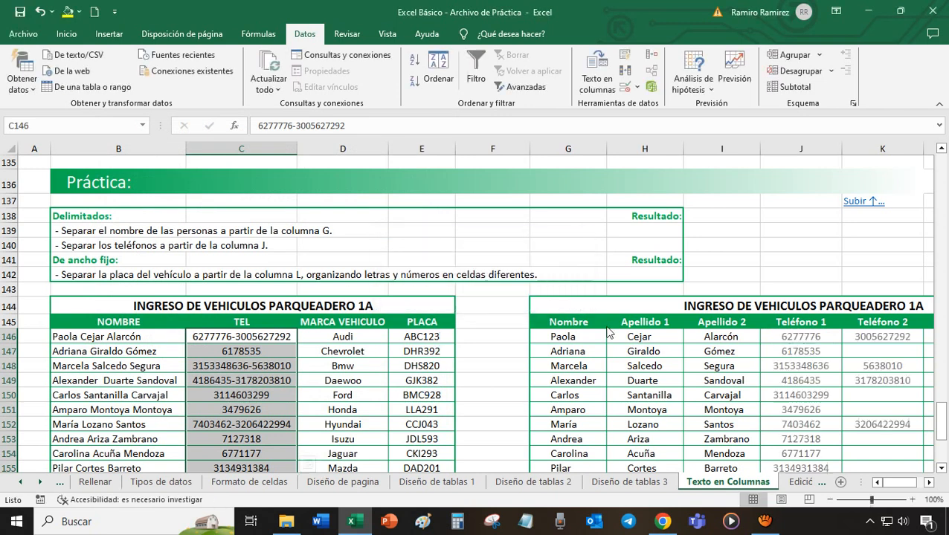
# - Review the split phone numbers in the Teléfono 1 and Teléfono 2 columns
pyautogui.click(929, 483)
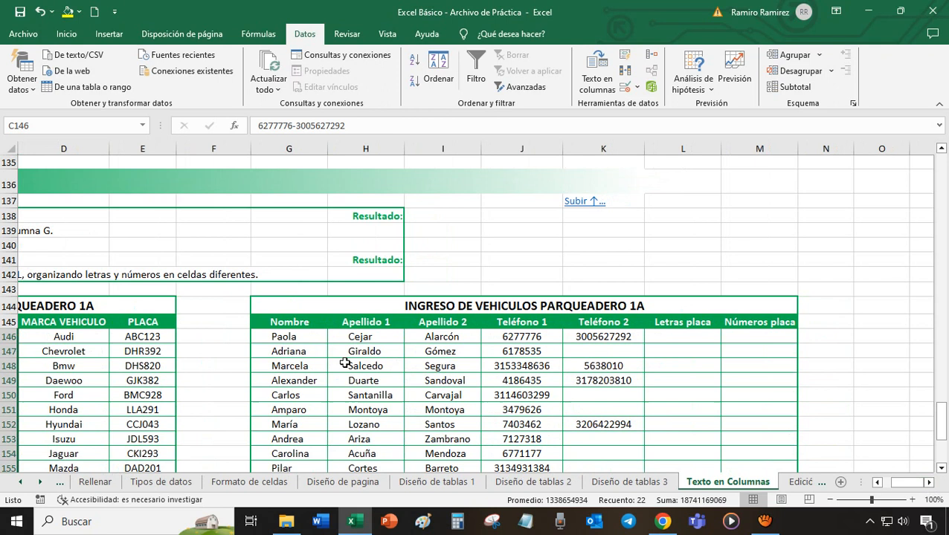
pyautogui.click(447, 349)
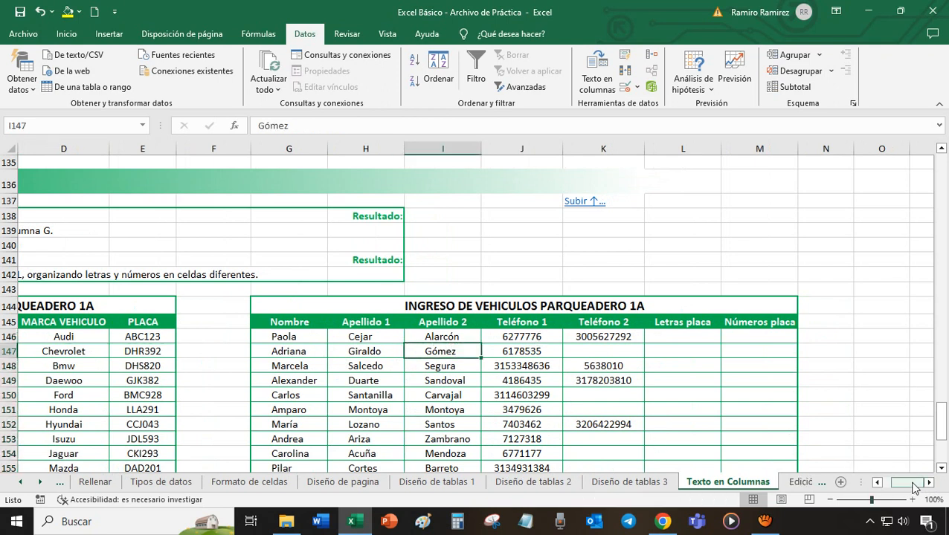
pyautogui.click(543, 337)
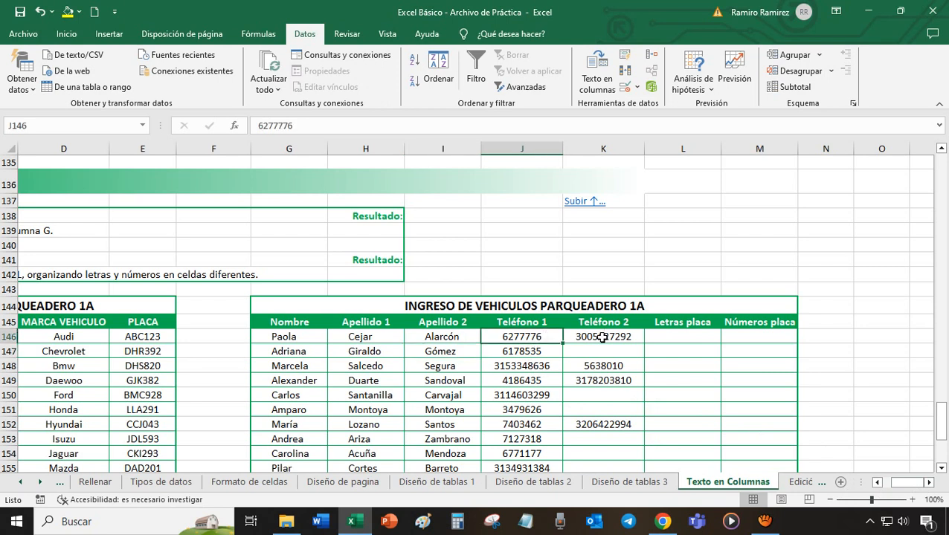
pyautogui.click(604, 337)
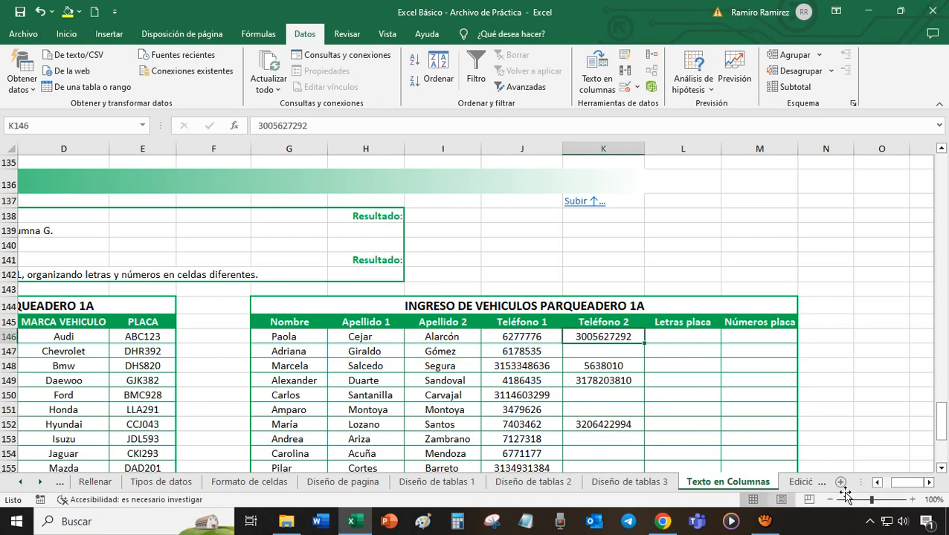
pyautogui.moveTo(913, 488); pyautogui.dragTo(861, 489)
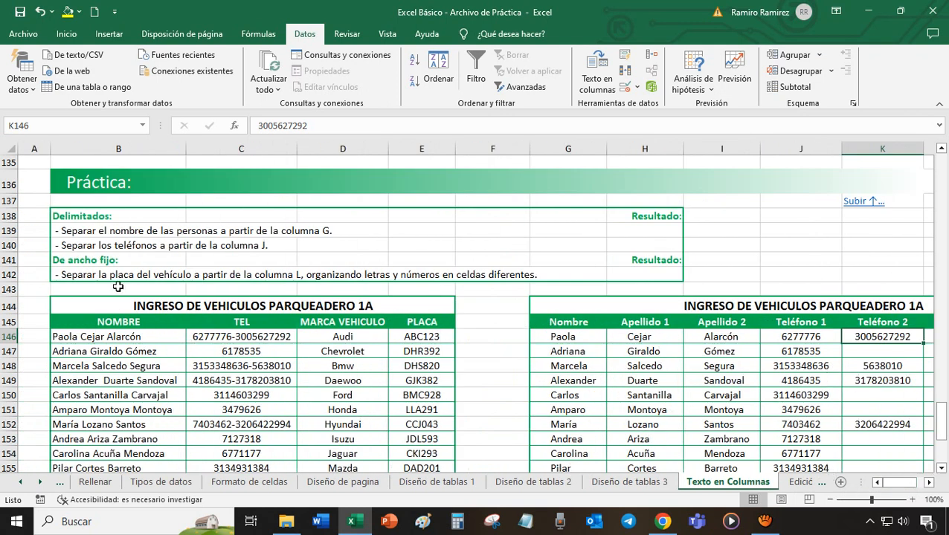
# - Examine the licence plates in the PLACA column and the empty Letras placa and Números placa columns
pyautogui.moveTo(436, 336); pyautogui.dragTo(434, 430)
pyautogui.click(433, 342)
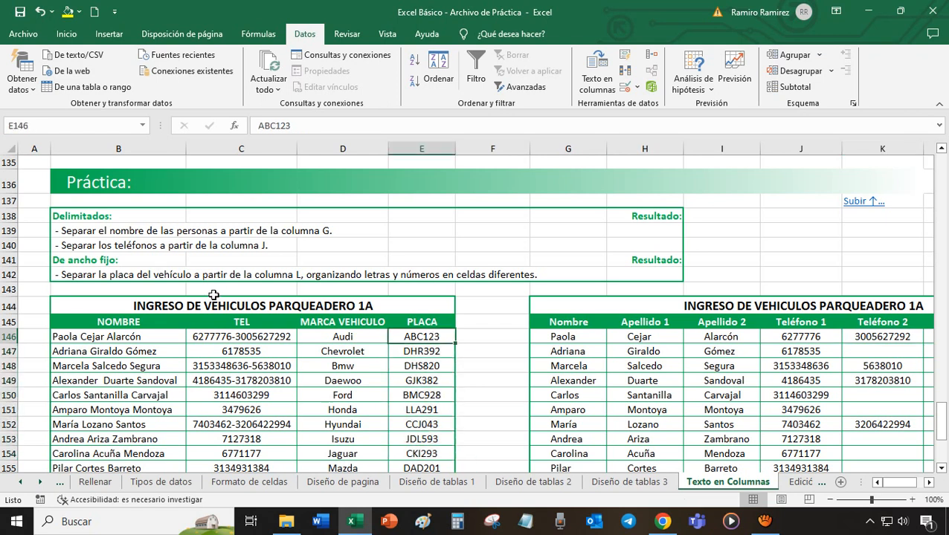
pyautogui.moveTo(893, 483); pyautogui.dragTo(853, 480)
pyautogui.click(805, 337)
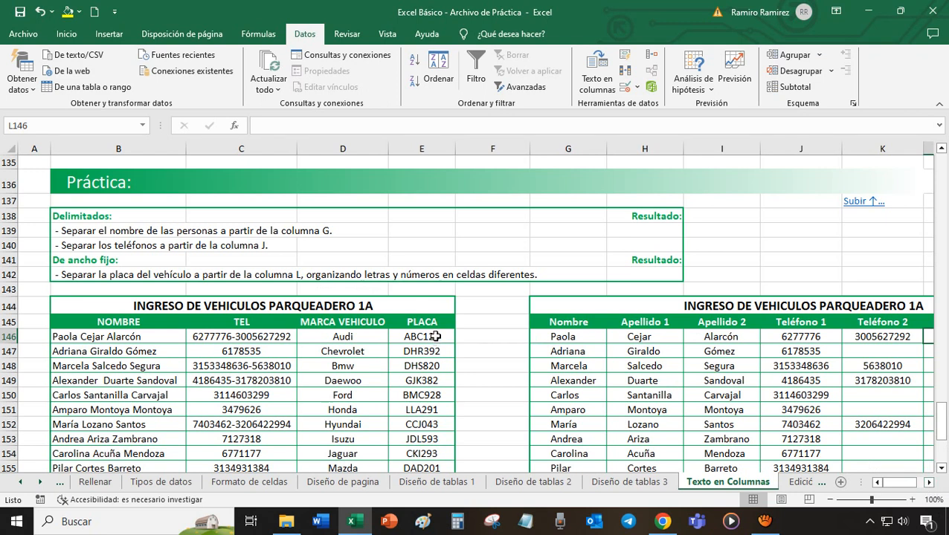
pyautogui.click(436, 337)
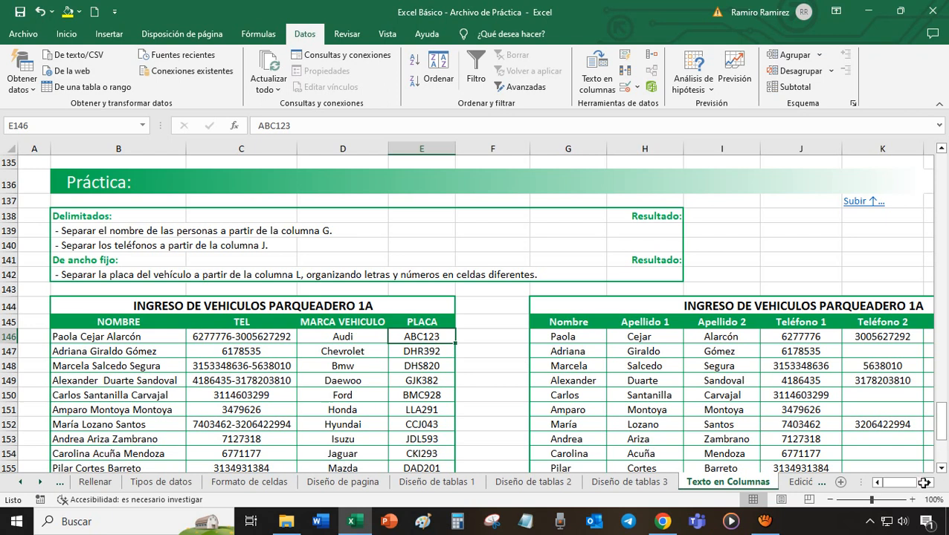
pyautogui.hscroll(3, 919, 474)
pyautogui.moveTo(667, 335); pyautogui.dragTo(692, 335)
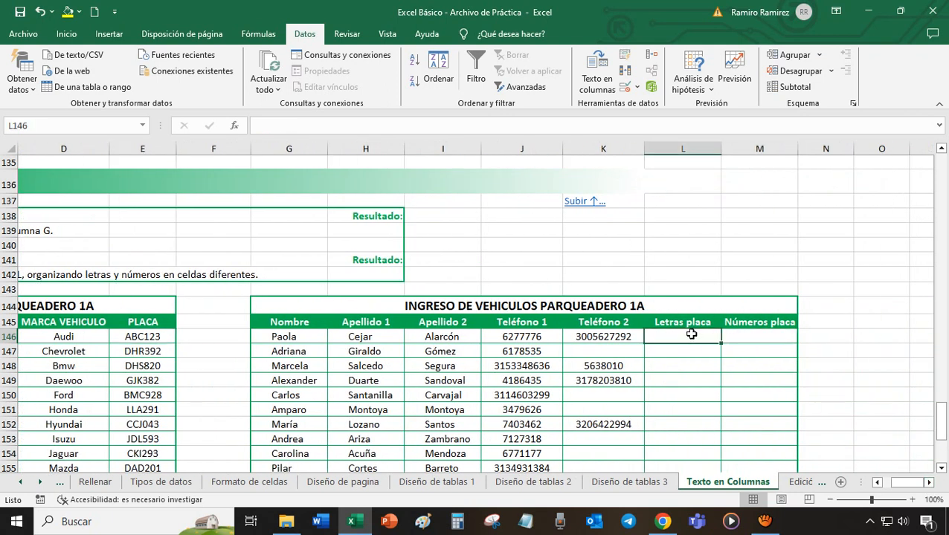
pyautogui.click(763, 337)
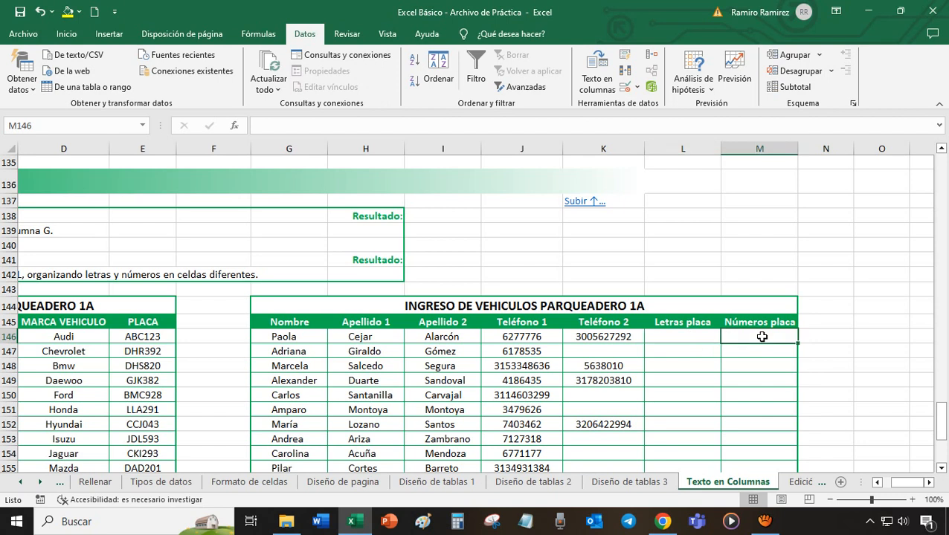
pyautogui.moveTo(901, 481); pyautogui.dragTo(870, 476)
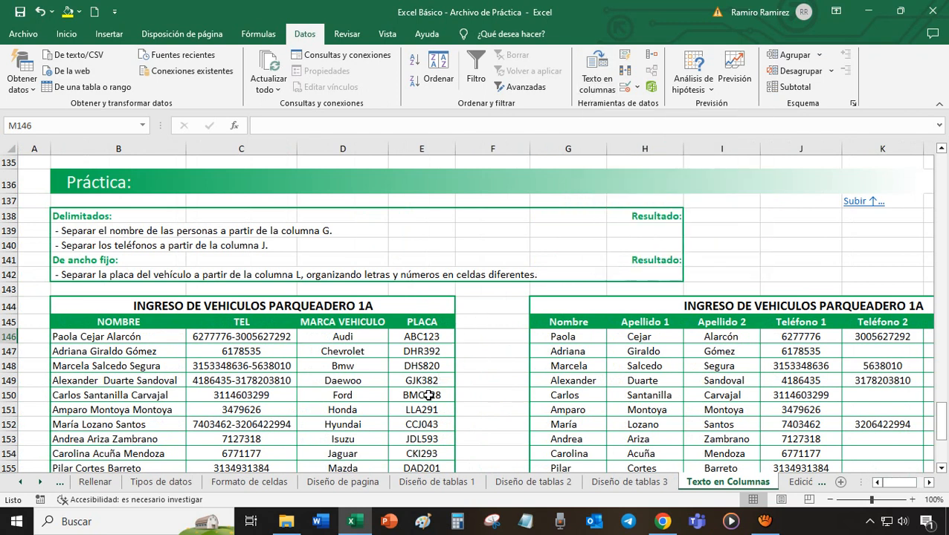
pyautogui.click(432, 336)
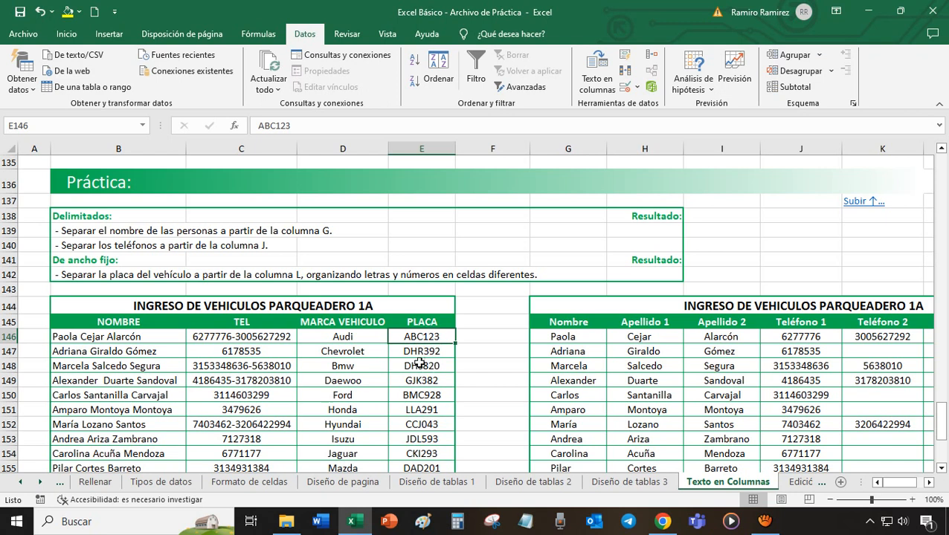
# - Run Text to Columns on all the PLACA cells E146:E167 as fixed-width data (De ancho fijo), with a column break after the third character
pyautogui.moveTo(432, 334); pyautogui.dragTo(444, 459)
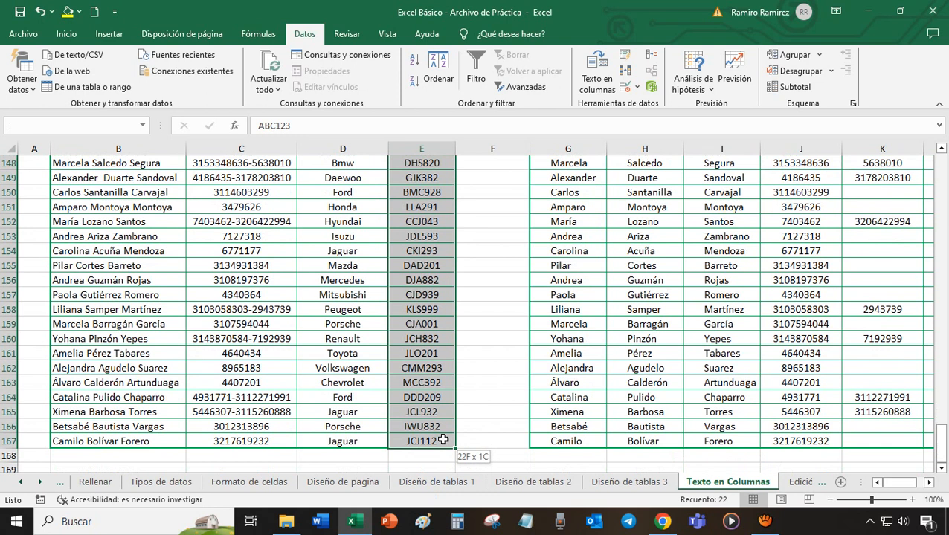
pyautogui.moveTo(943, 439); pyautogui.dragTo(943, 421)
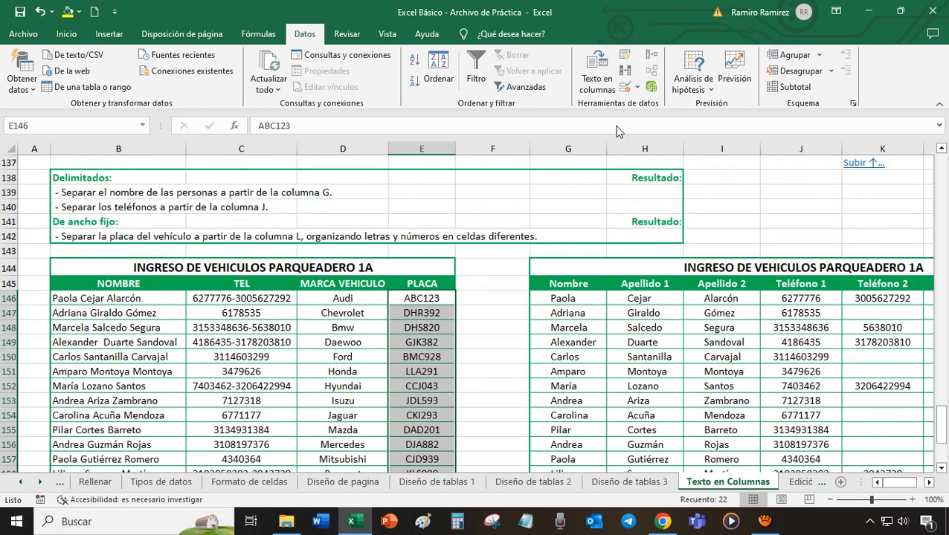
pyautogui.click(599, 83)
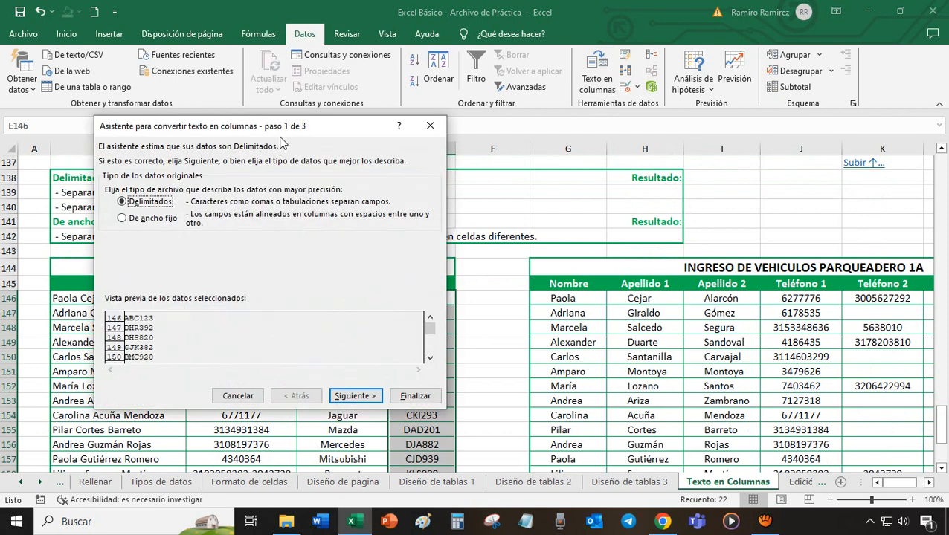
pyautogui.click(123, 219)
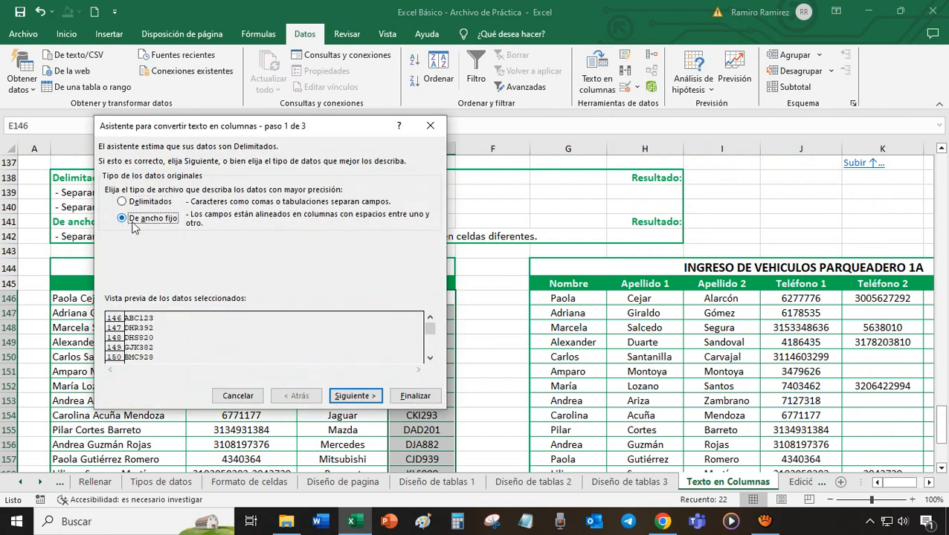
pyautogui.click(353, 396)
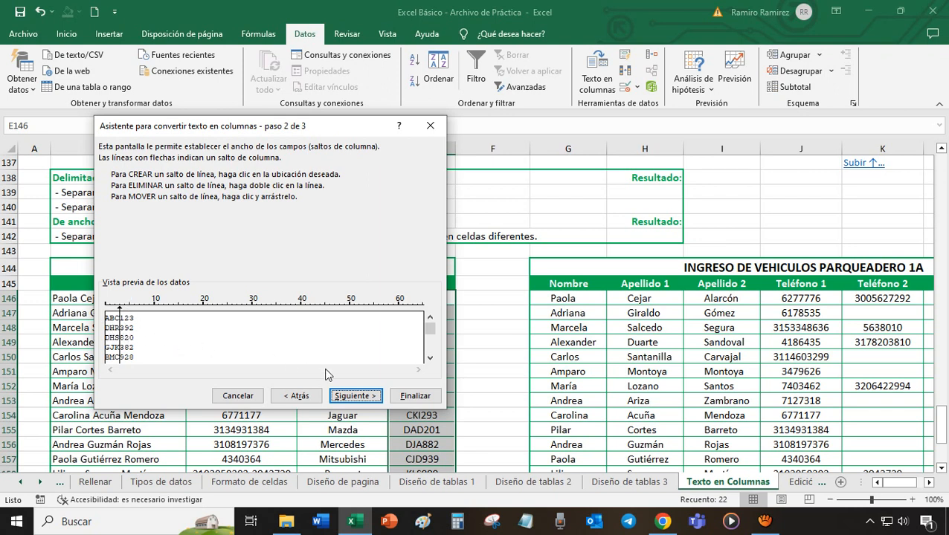
pyautogui.click(351, 394)
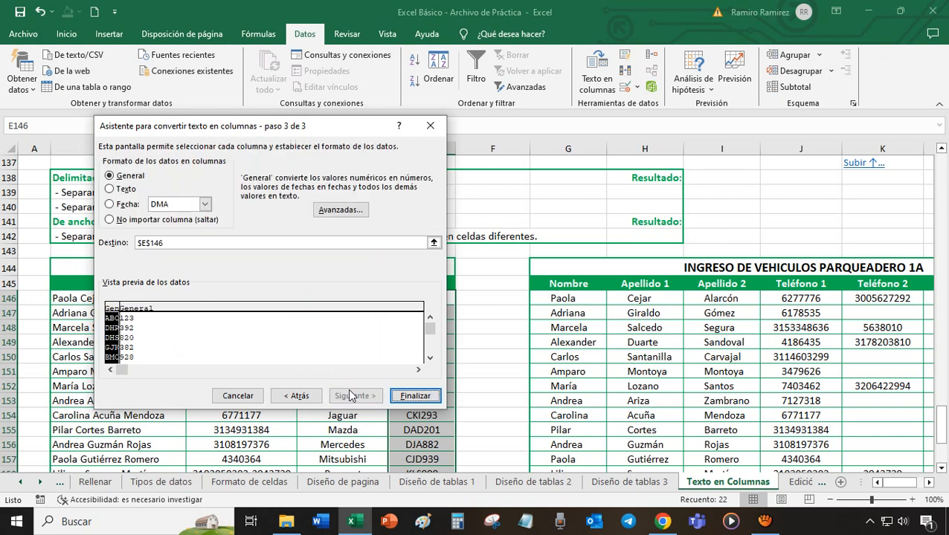
# - Set the destination of the split licence plates to $L$146 and finish the conversion, accepting the replacement of existing data
pyautogui.click(205, 242)
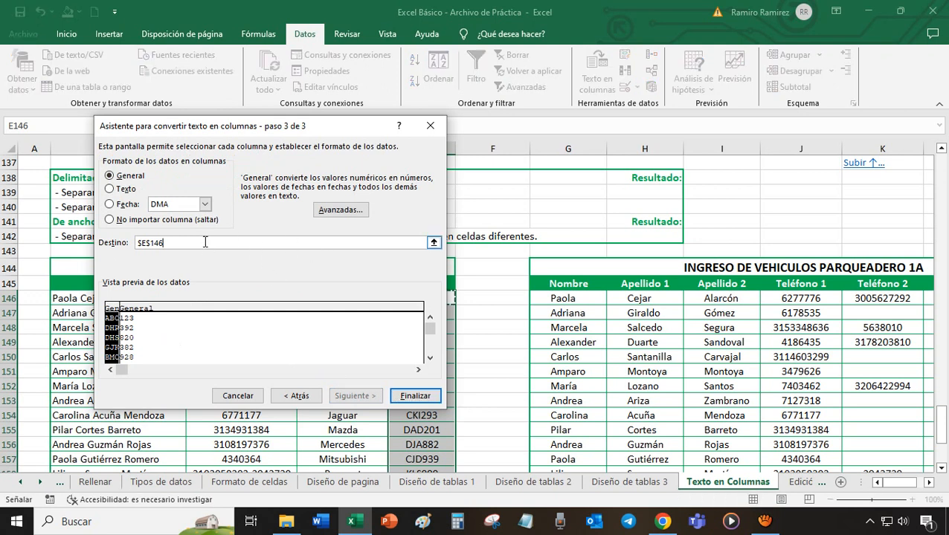
pyautogui.press('BackSpace')
pyautogui.press('BackSpace')
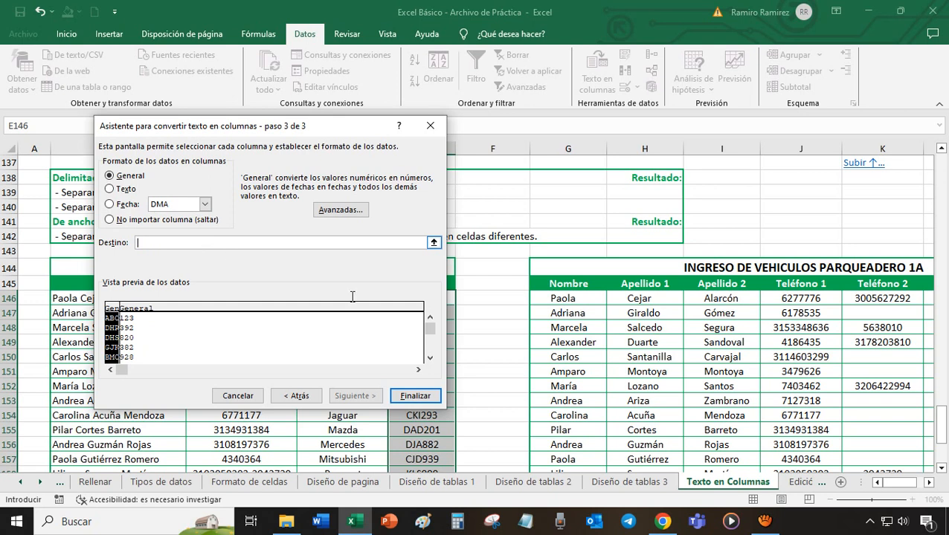
pyautogui.hscroll(3, 941, 483)
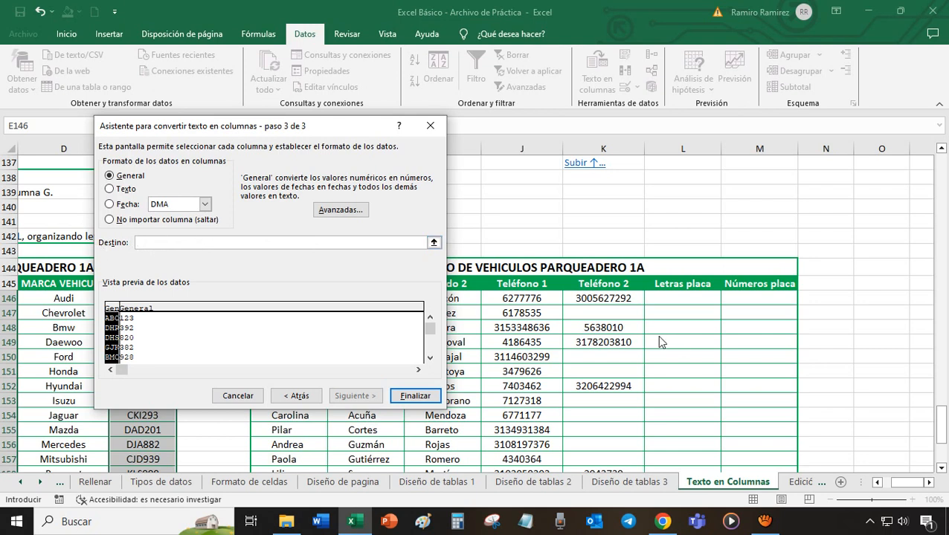
pyautogui.click(681, 299)
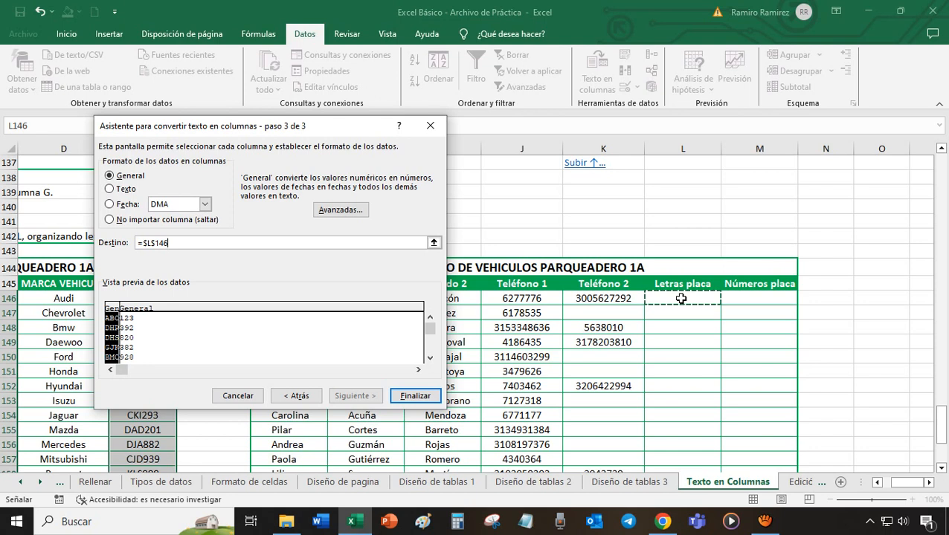
pyautogui.click(414, 396)
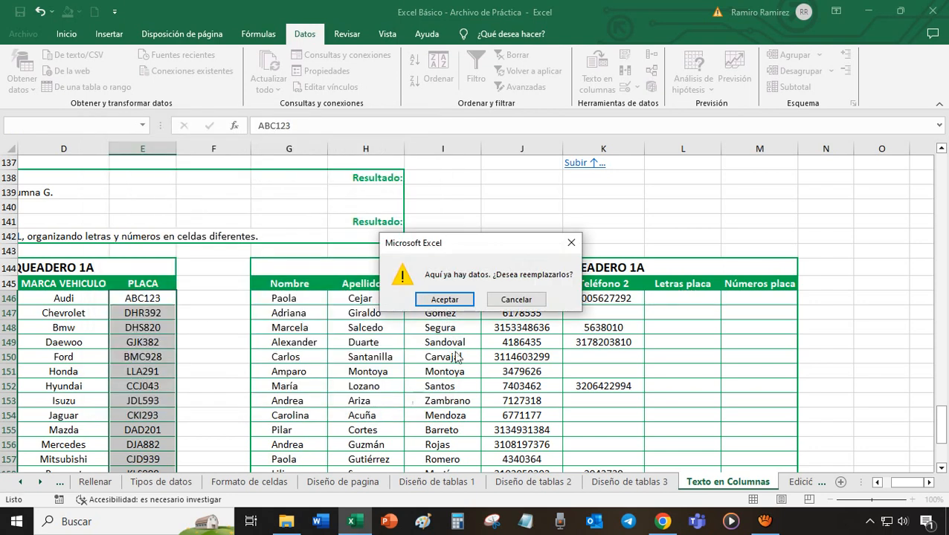
pyautogui.click(444, 300)
pyautogui.click(825, 372)
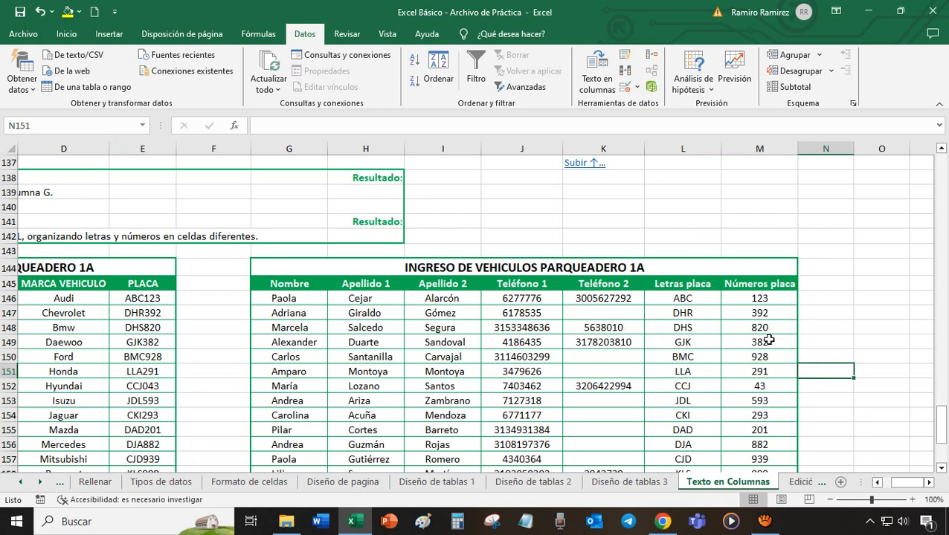
# - Compare the original vehicle table with the separated names, phones and plates, and review the practice instructions above
pyautogui.click(878, 482)
pyautogui.click(878, 483)
pyautogui.click(878, 482)
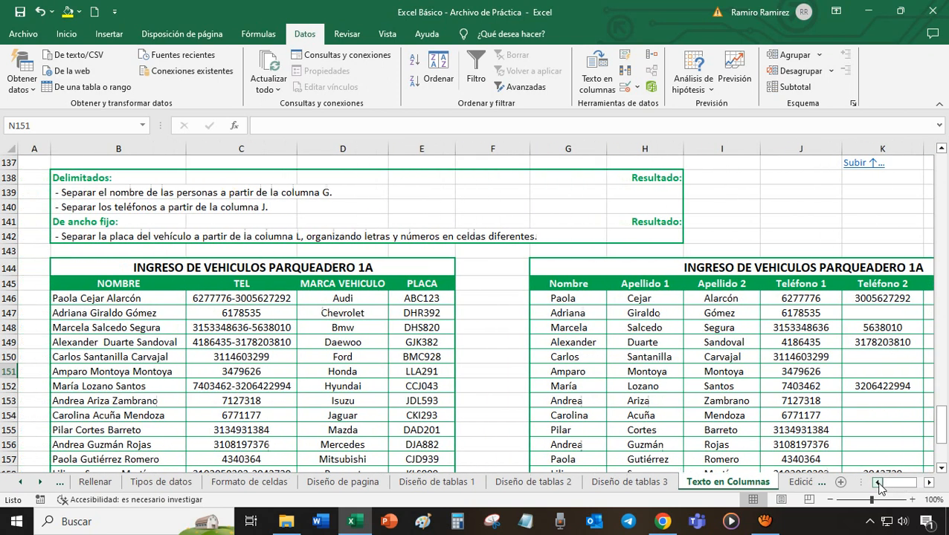
pyautogui.moveTo(941, 438)
pyautogui.mouseDown()
pyautogui.moveTo(943, 464)
pyautogui.moveTo(946, 421)
pyautogui.mouseUp()
pyautogui.moveTo(947, 428); pyautogui.dragTo(947, 444)
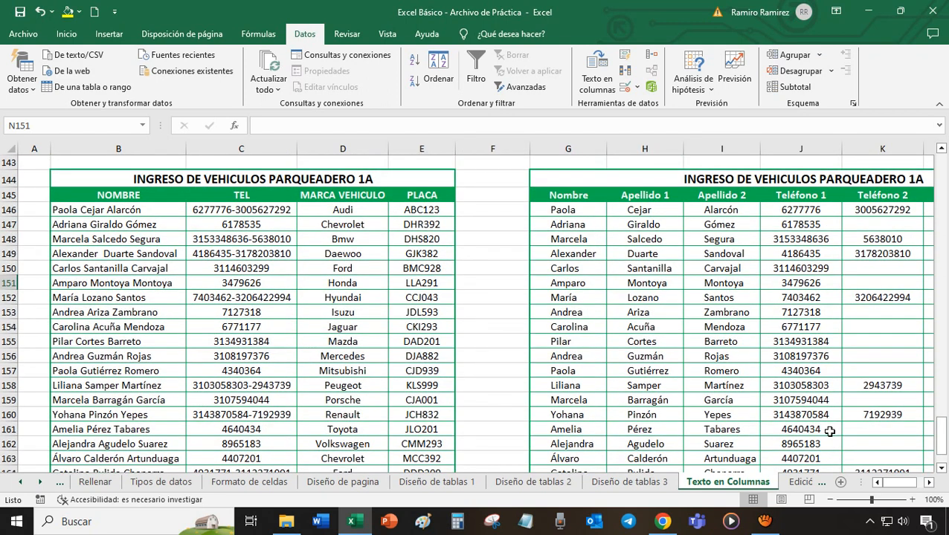
pyautogui.click(928, 483)
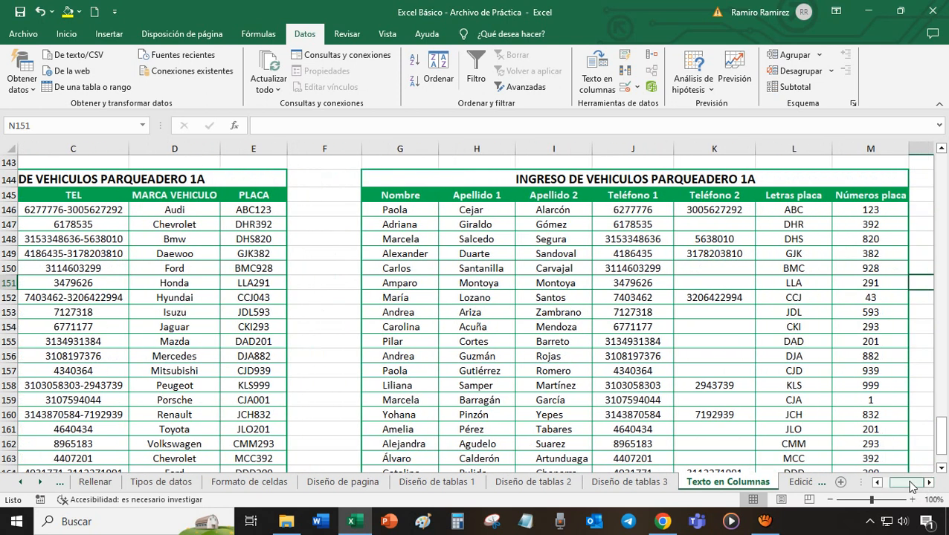
pyautogui.moveTo(912, 485); pyautogui.dragTo(901, 485)
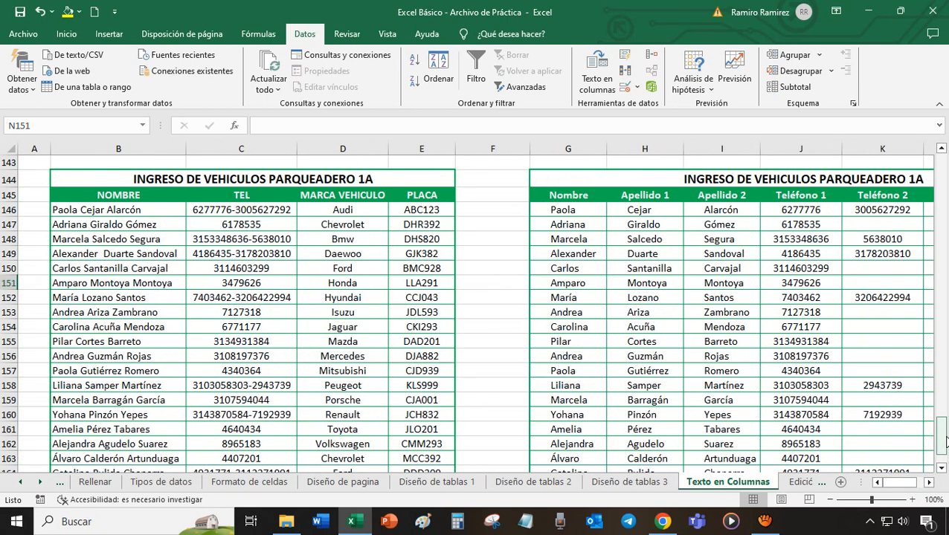
pyautogui.moveTo(946, 442); pyautogui.dragTo(945, 420)
pyautogui.click(79, 188)
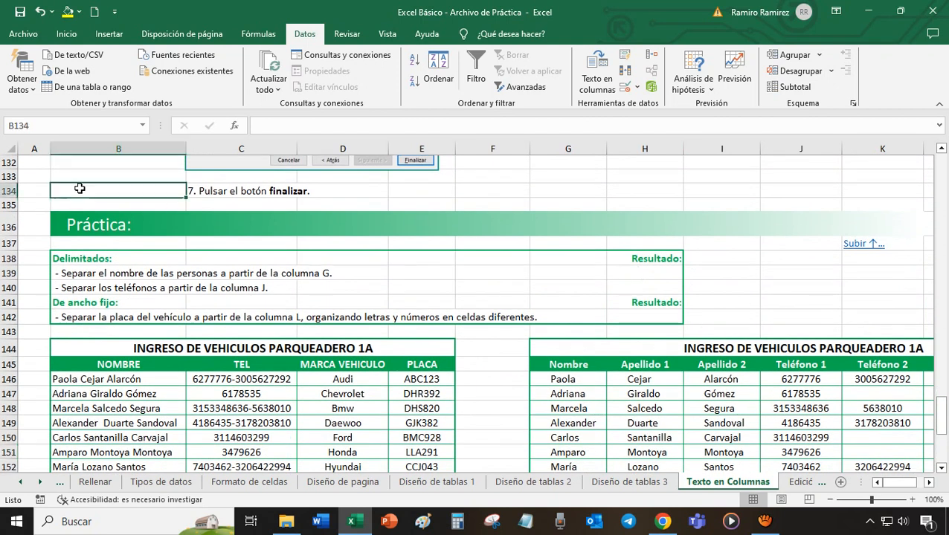